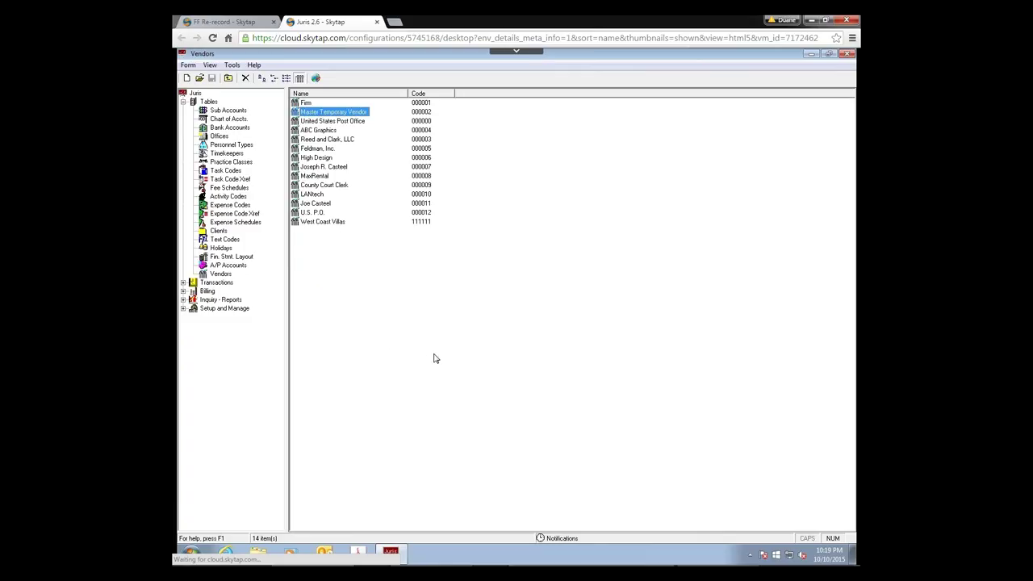
Create vendor 111112 named VISA with street address 2000 Regency Parkway.
click(186, 78)
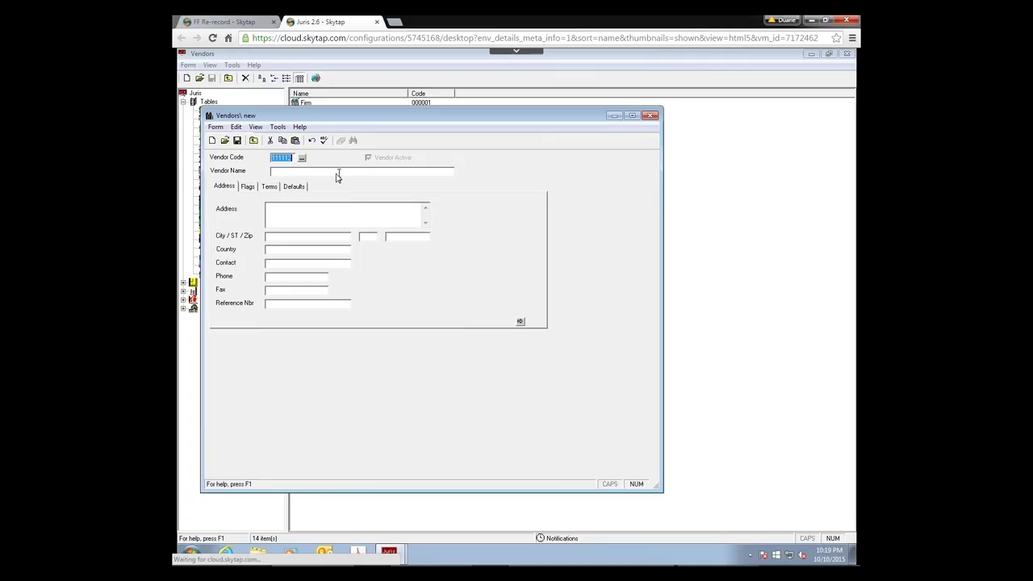
click(298, 173)
text(VISA)
text(2000)
text( Regency)
text( Parkway)
Add Suite 600, Cary, NC 27518 to VISA's address and fill in the reference number.
click(333, 208)
key(Return)
text(Suite)
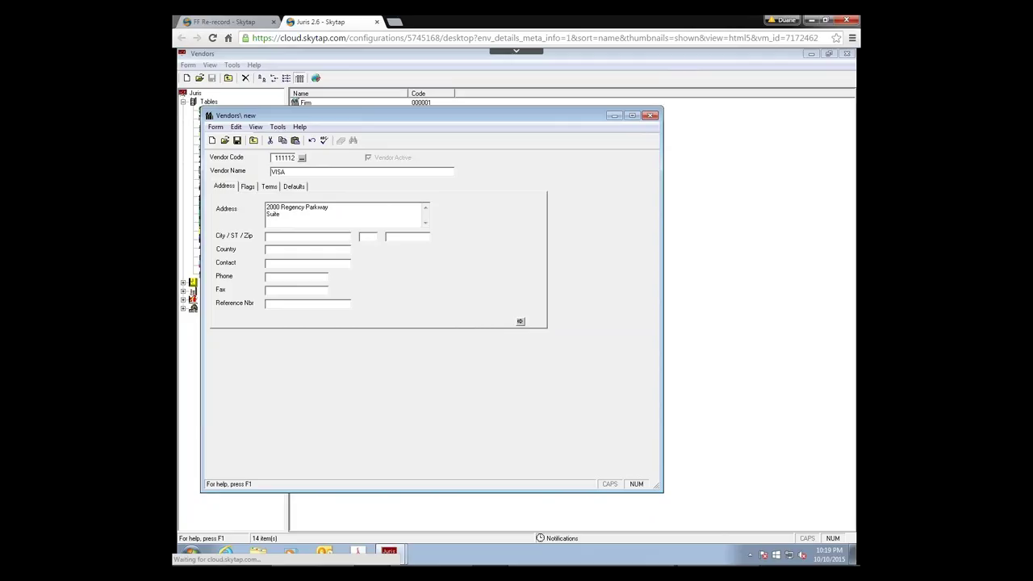
text( 600Cary)
key(Tab)
text(N)
text(27518)
text(1111111)
text(11111)
On the Flags tab, toggle Hold all payments, No purchases, Separate check and Always take discount off again; clear Payment group.
click(248, 187)
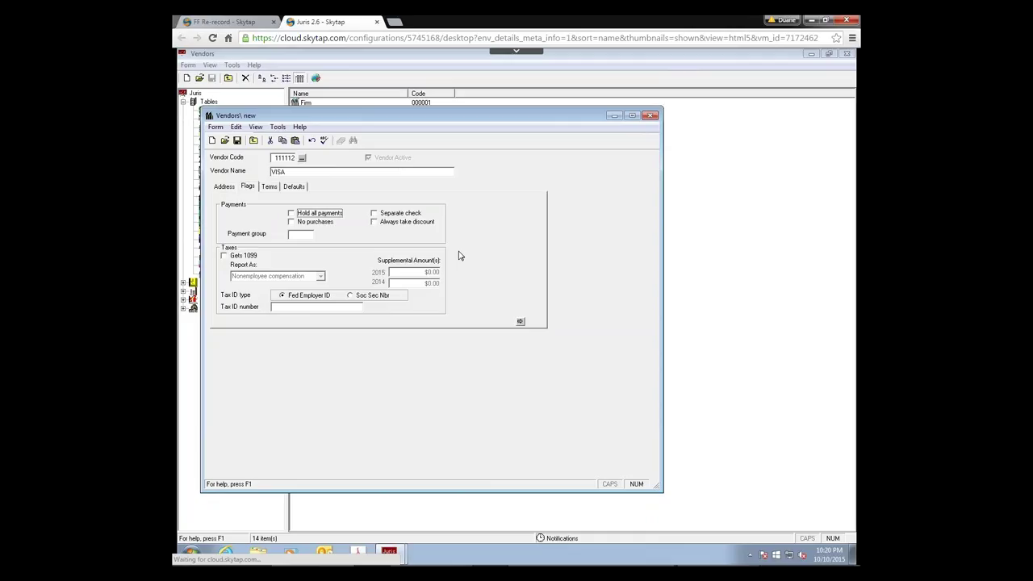
click(291, 214)
click(291, 214)
click(292, 222)
click(291, 222)
click(374, 214)
click(374, 213)
click(380, 225)
click(375, 222)
key(BackSpace)
key(BackSpace)
Mark VISA as Gets 1099, Nonemployee compensation, and enter a Fed Employer tax ID number.
click(224, 256)
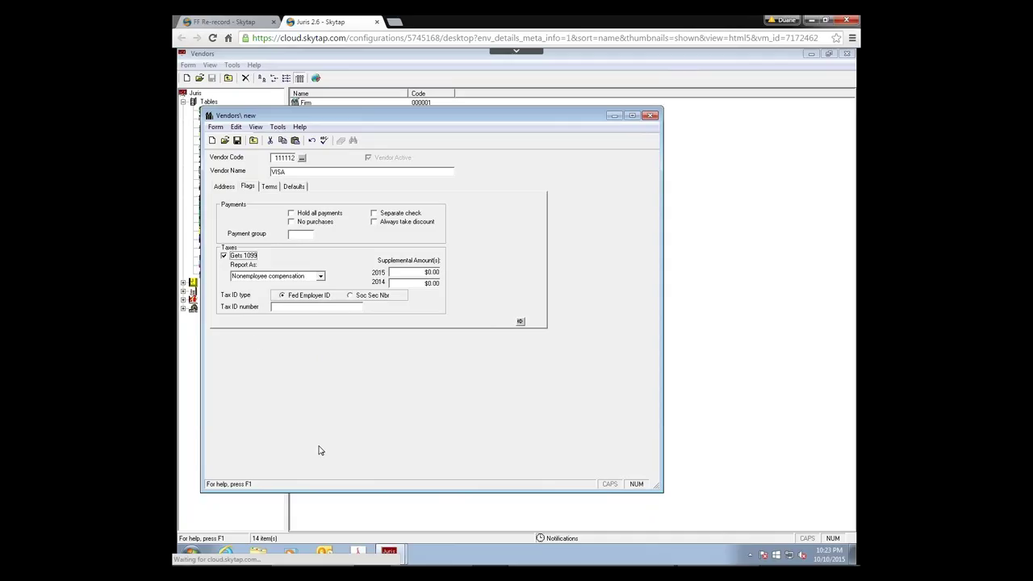
click(321, 277)
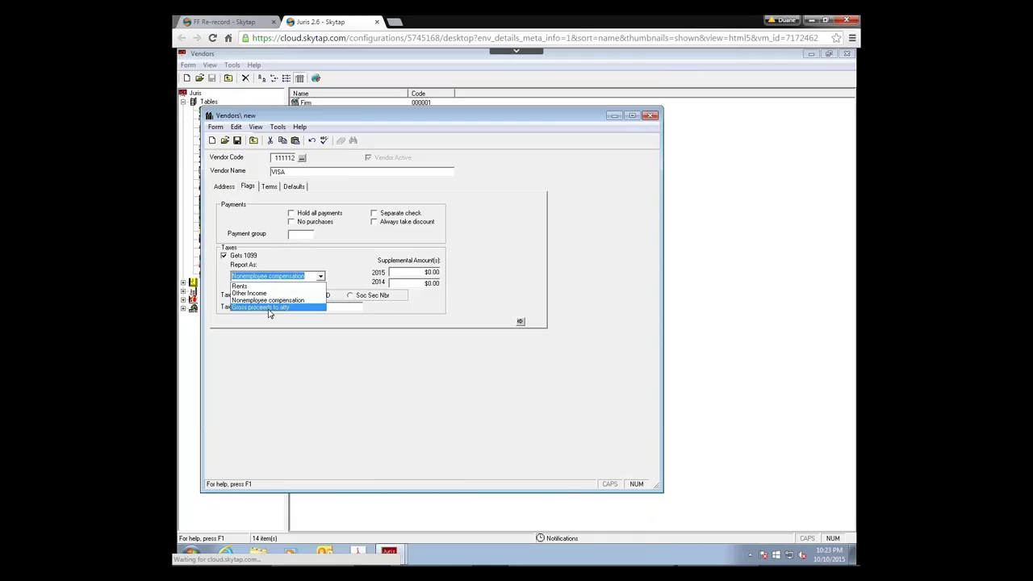
click(268, 300)
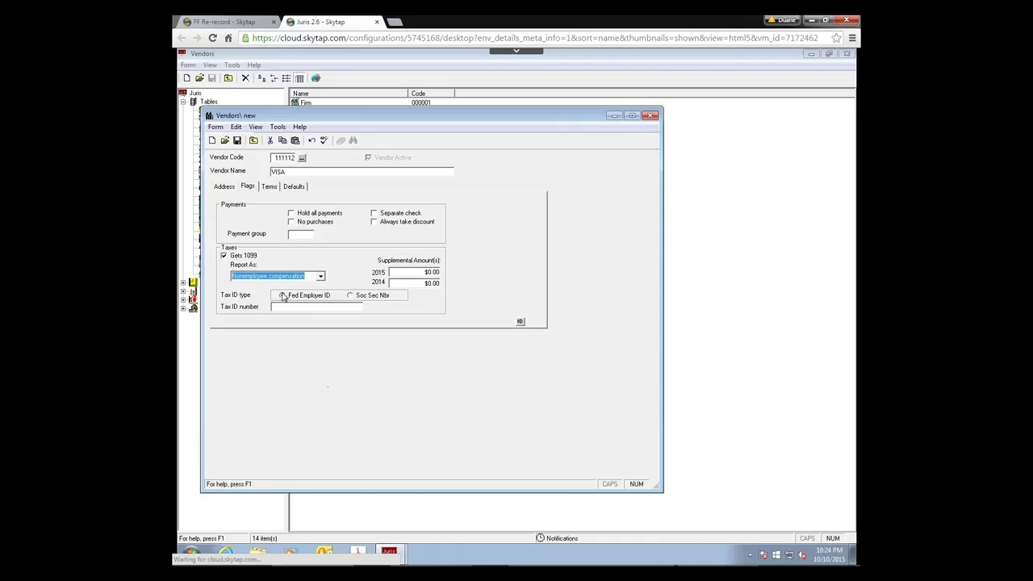
click(352, 295)
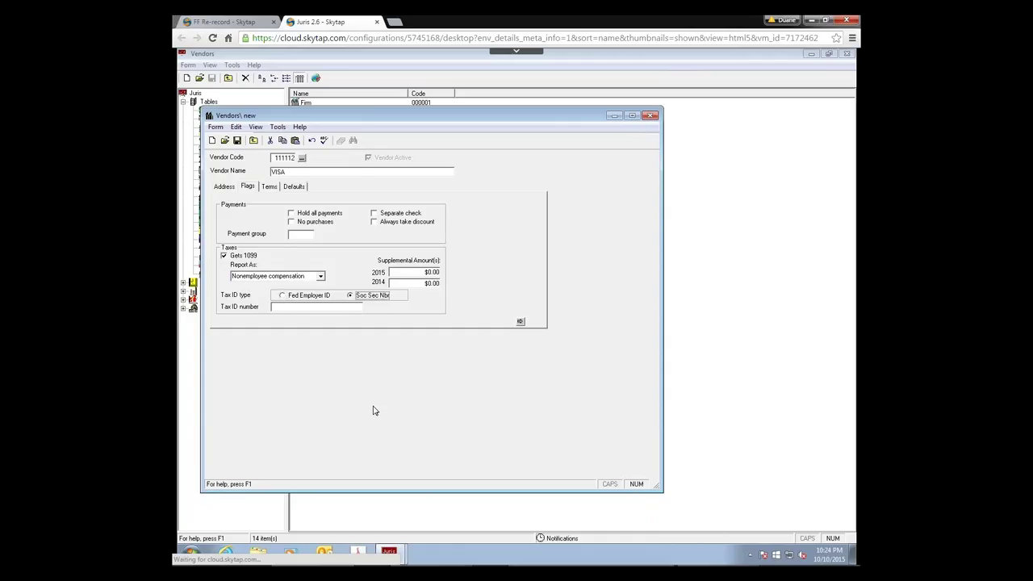
click(284, 296)
text(123456789)
click(269, 186)
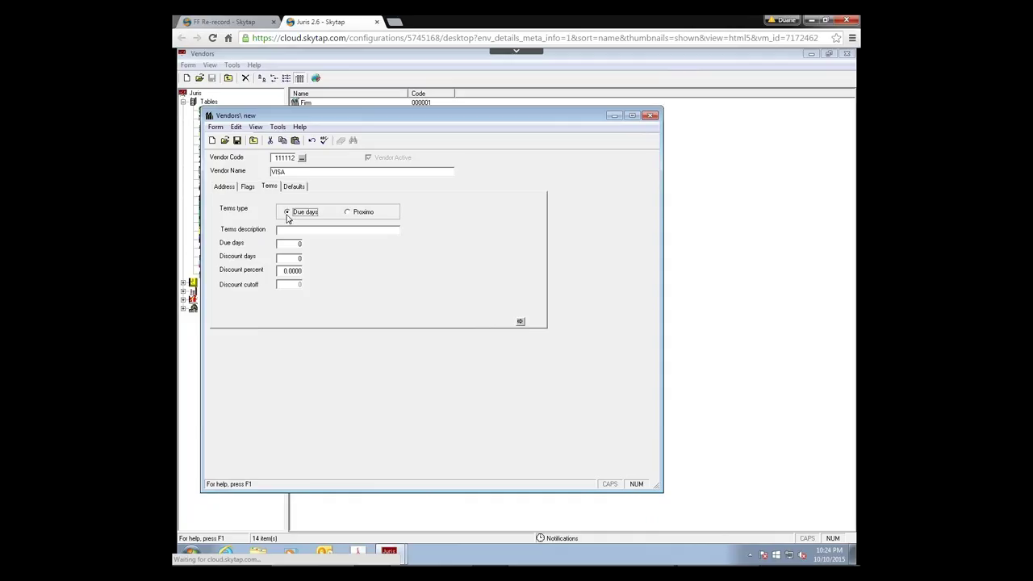
Set VISA's payment terms to 21 due days after briefly trying the Proximo option.
click(284, 247)
text(30)
key(BackSpace)
key(BackSpace)
click(348, 212)
click(281, 243)
text(21)
click(292, 213)
click(296, 187)
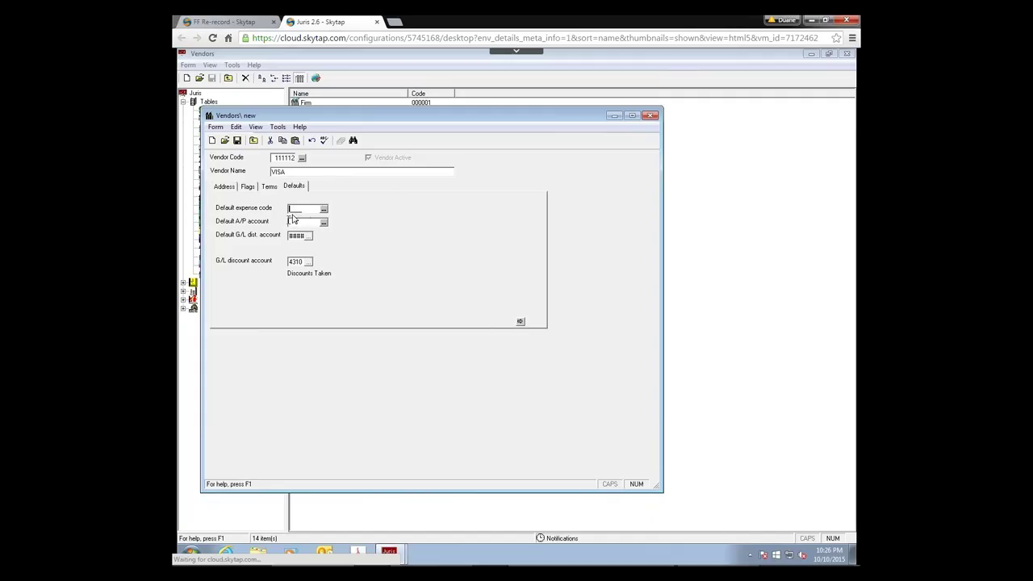
click(324, 209)
click(323, 209)
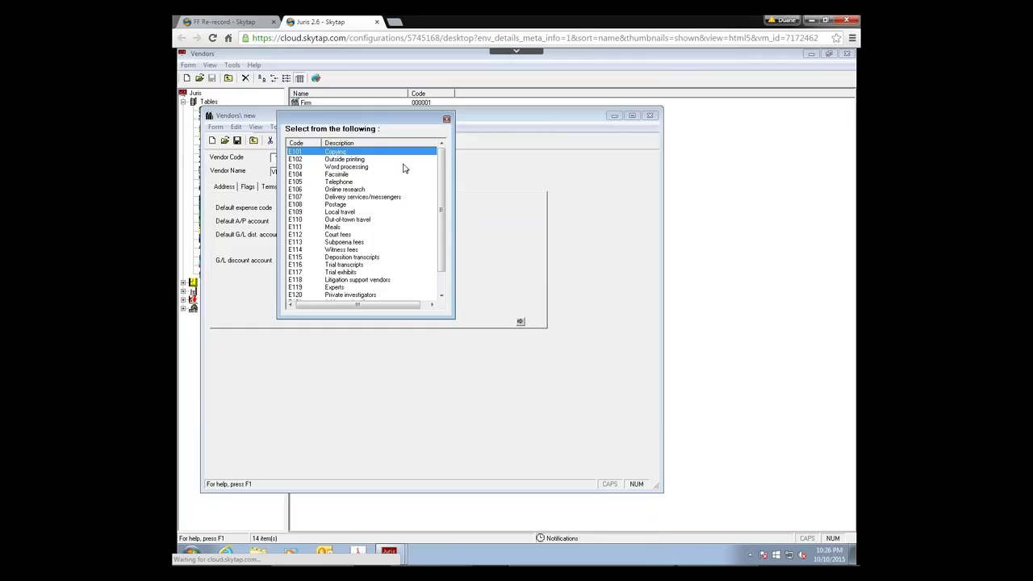
click(272, 234)
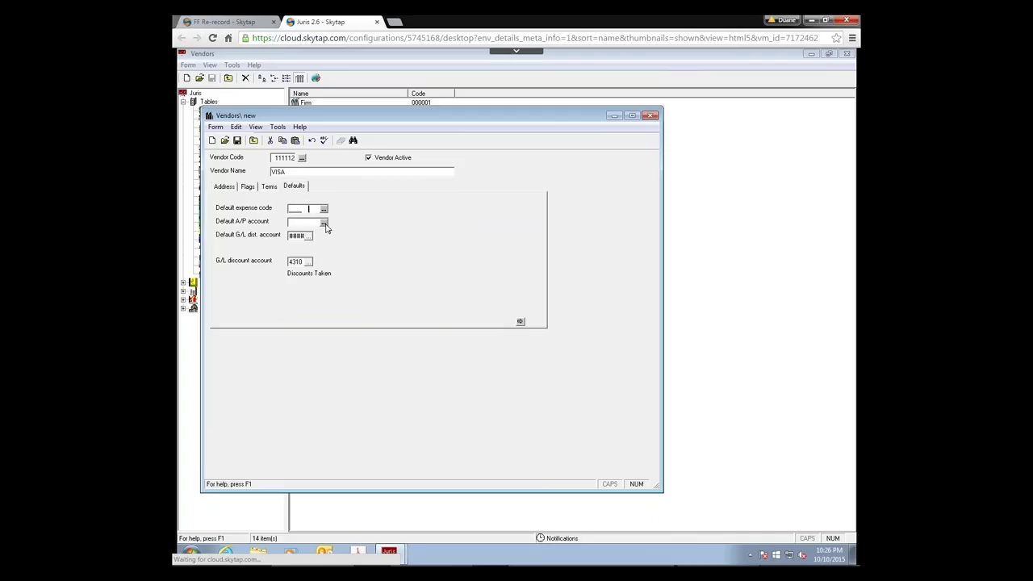
click(323, 223)
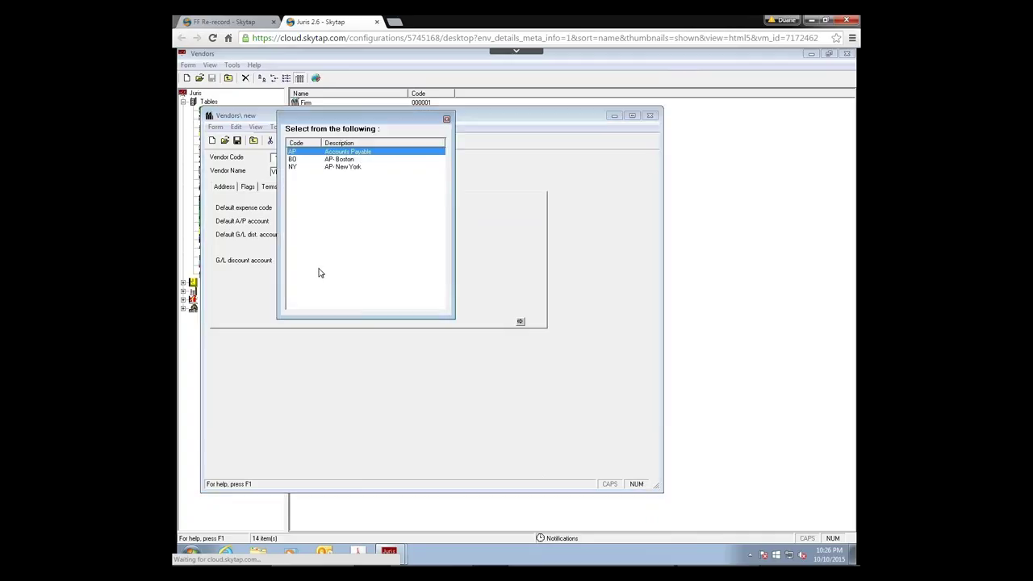
Pick AP Accounts Payable from the lookup as VISA's default A/P account.
double_click(356, 156)
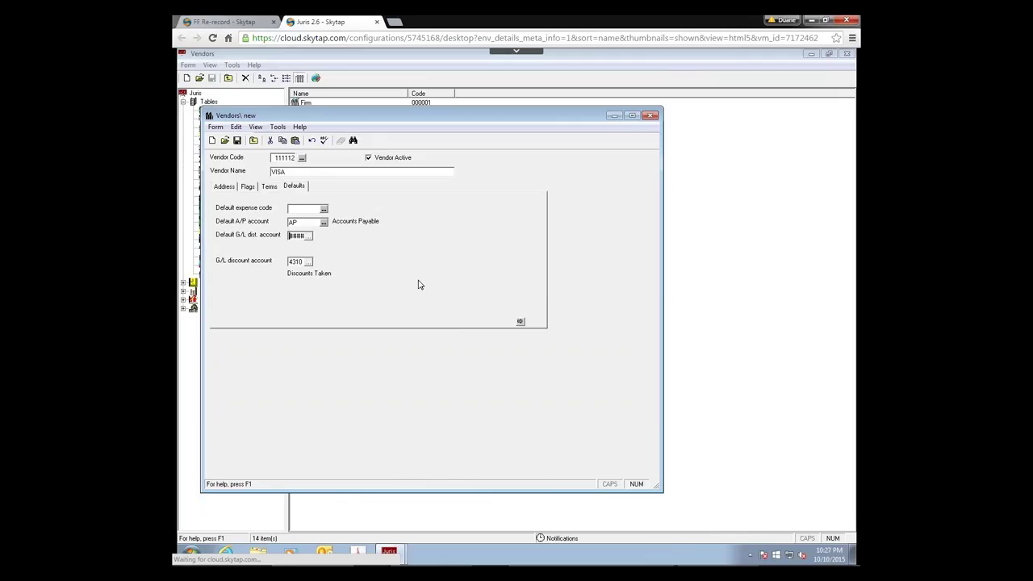
click(308, 237)
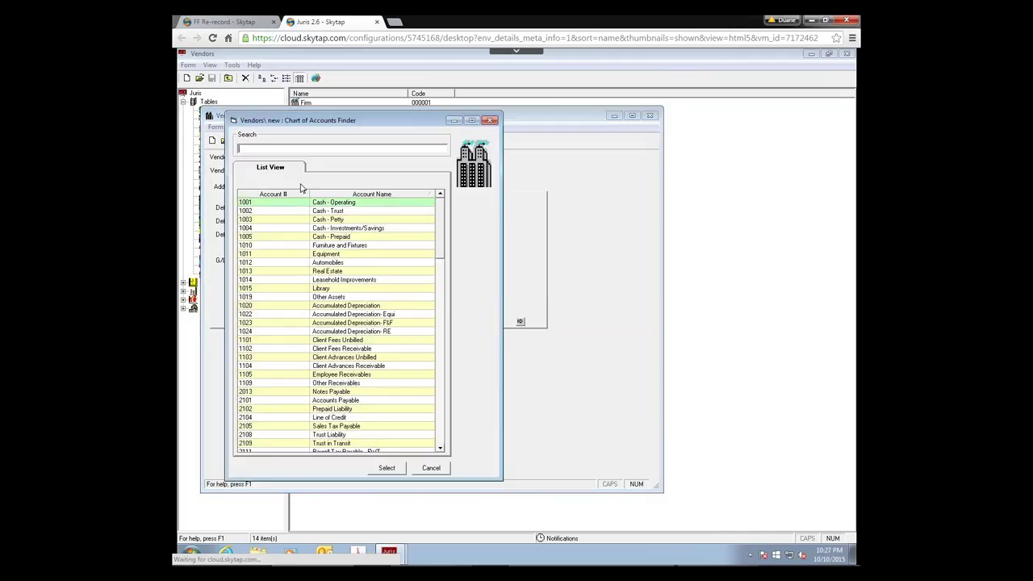
text(rent)
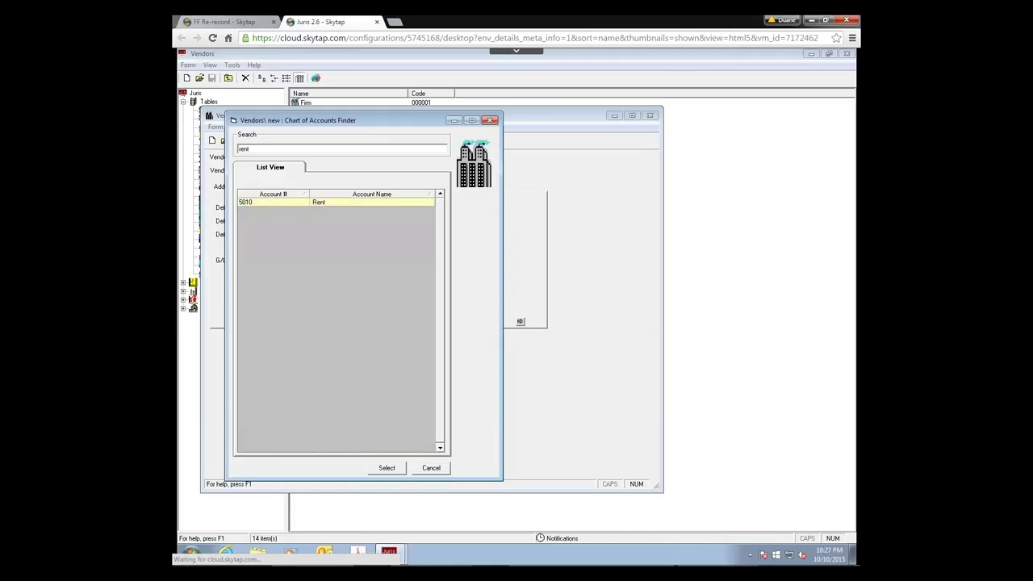
double_click(325, 208)
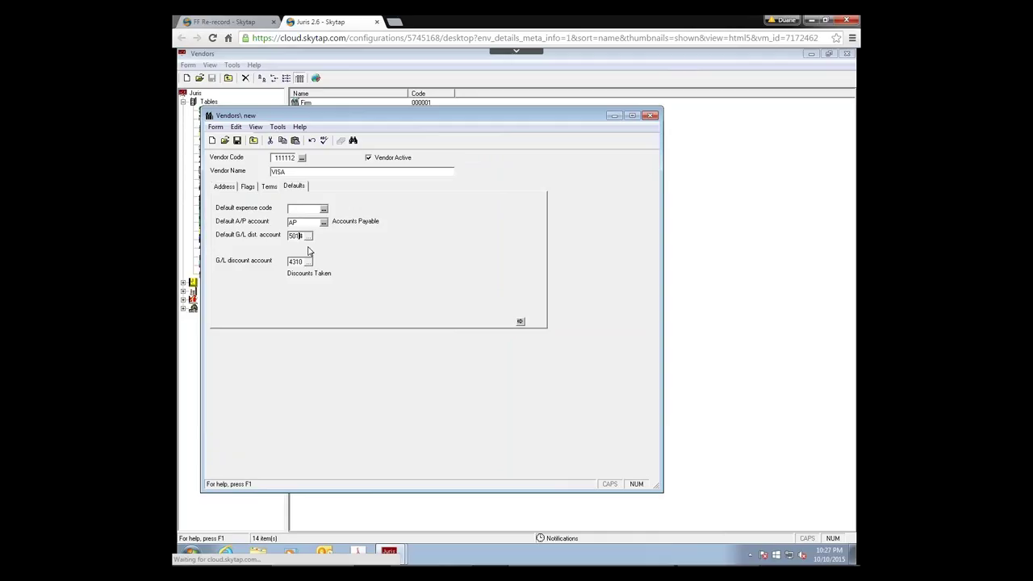
key(Tab)
Dismiss the invalid-account warnings and choose 5010 Rent as G/L distribution account via a 'rent' search.
click(237, 141)
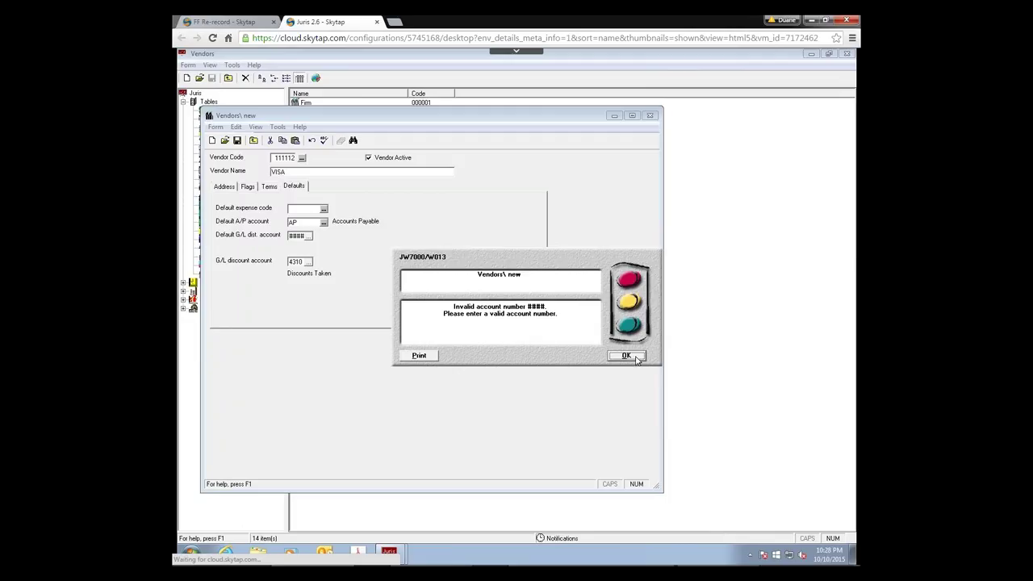
click(634, 357)
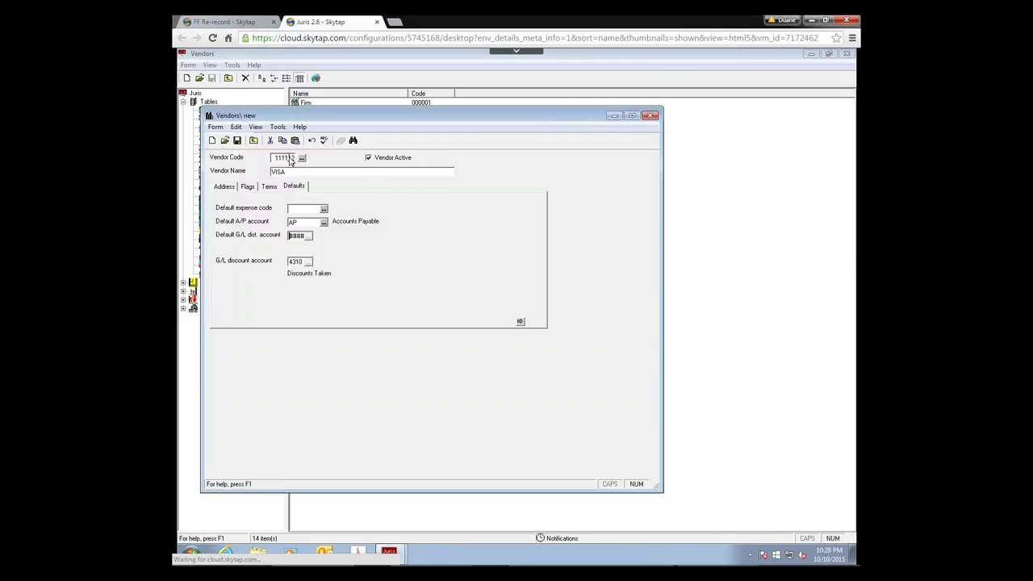
click(301, 235)
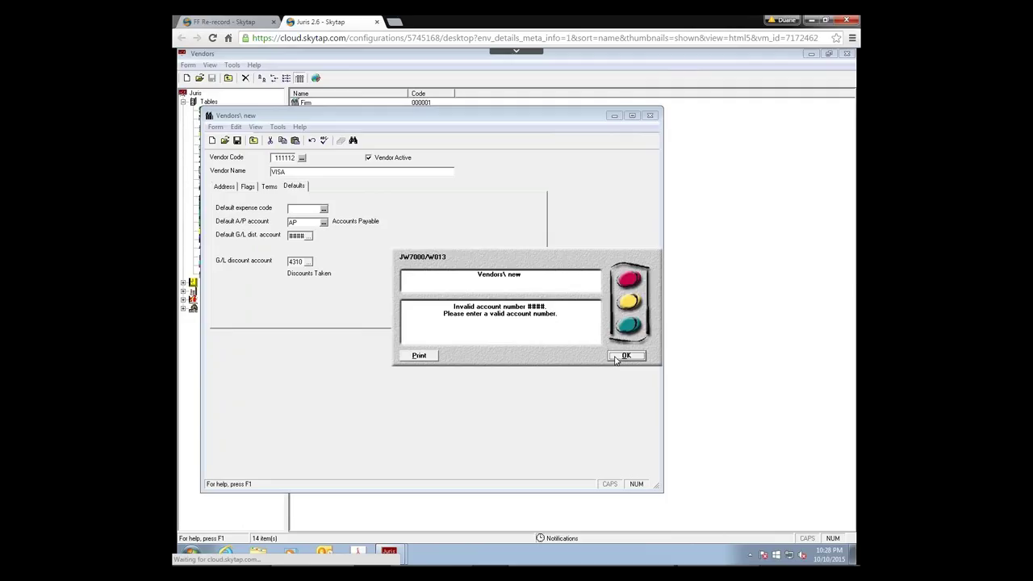
click(626, 355)
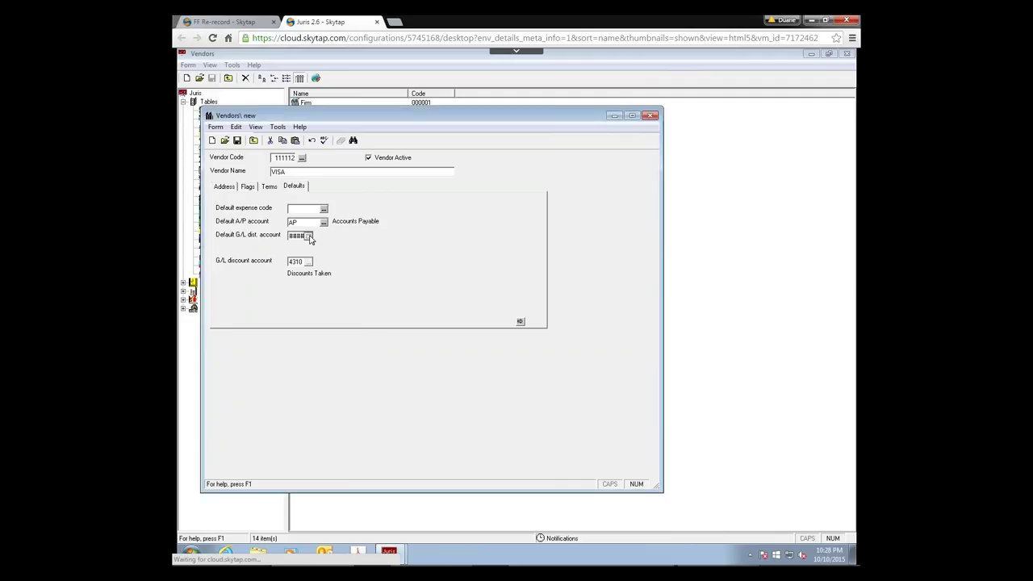
click(309, 237)
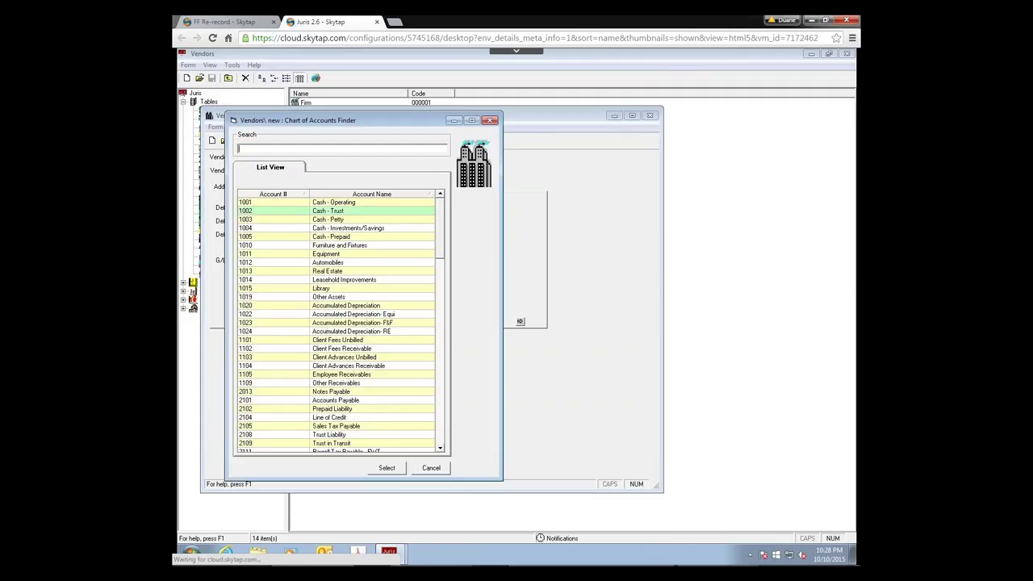
text(rent)
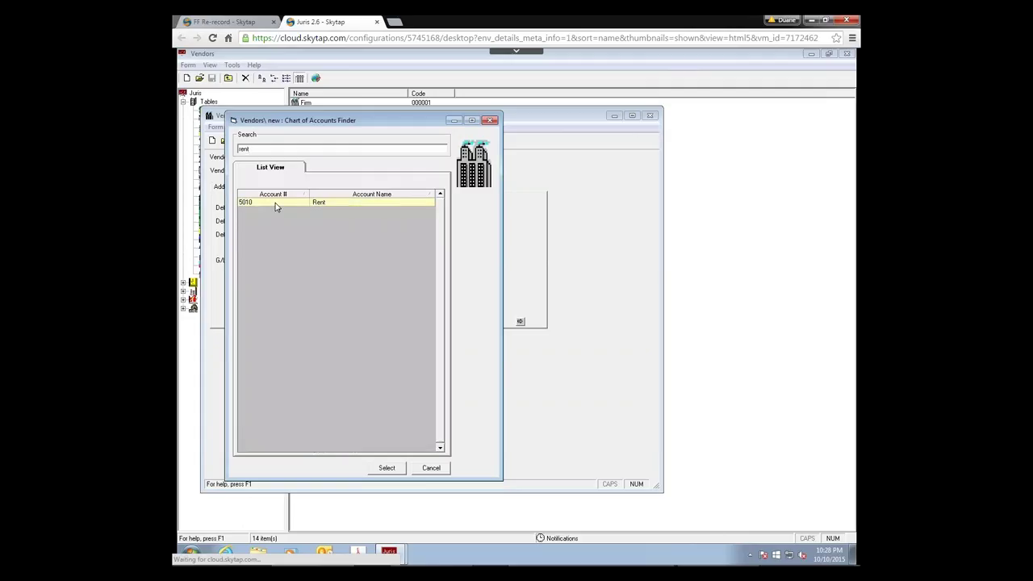
double_click(276, 204)
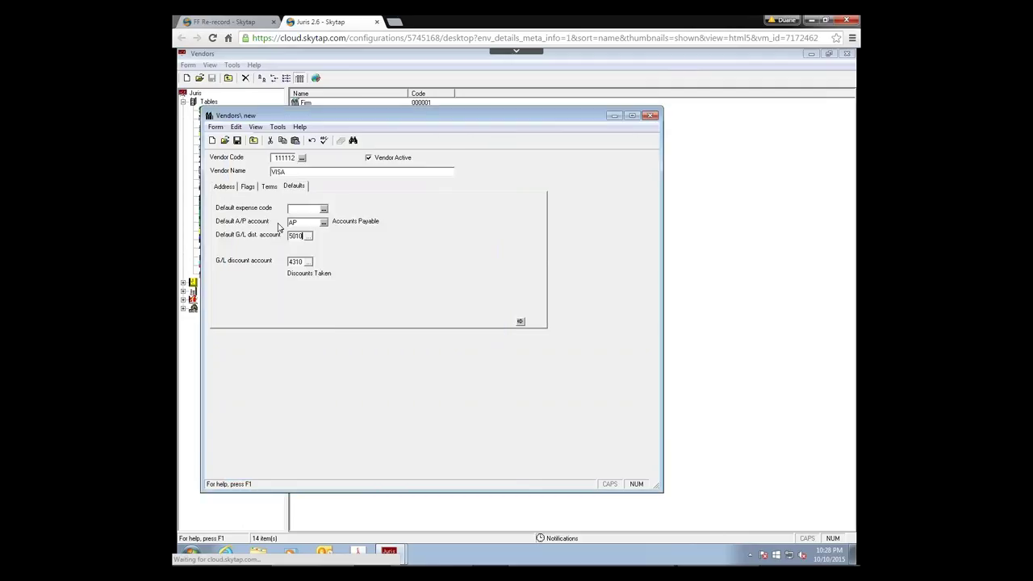
Save VISA so it is listed under code 111112 in the Vendors table.
click(236, 140)
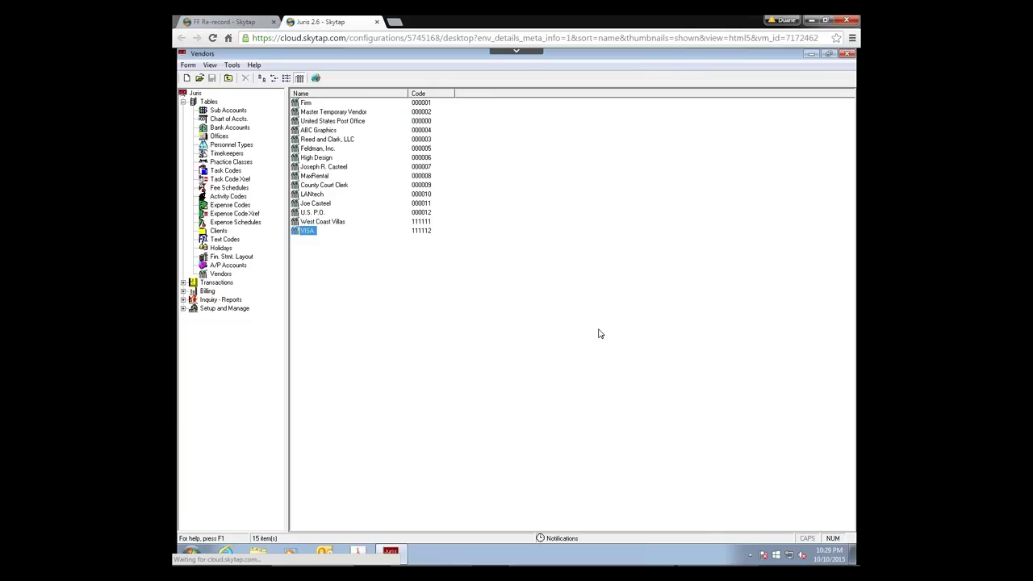
Open VISA's note cards and add a new card captioned 'Alt Contact'.
double_click(309, 233)
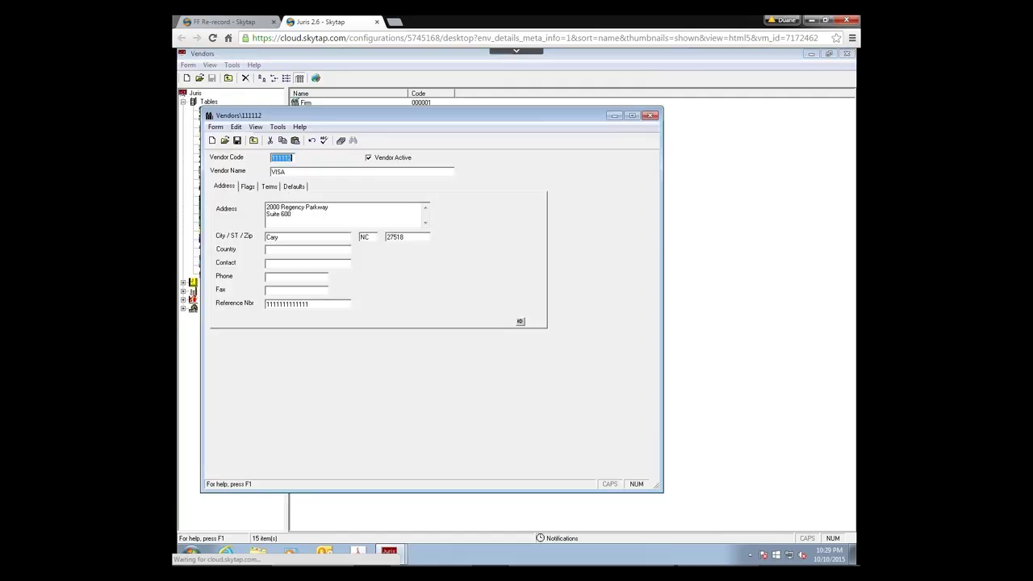
click(341, 141)
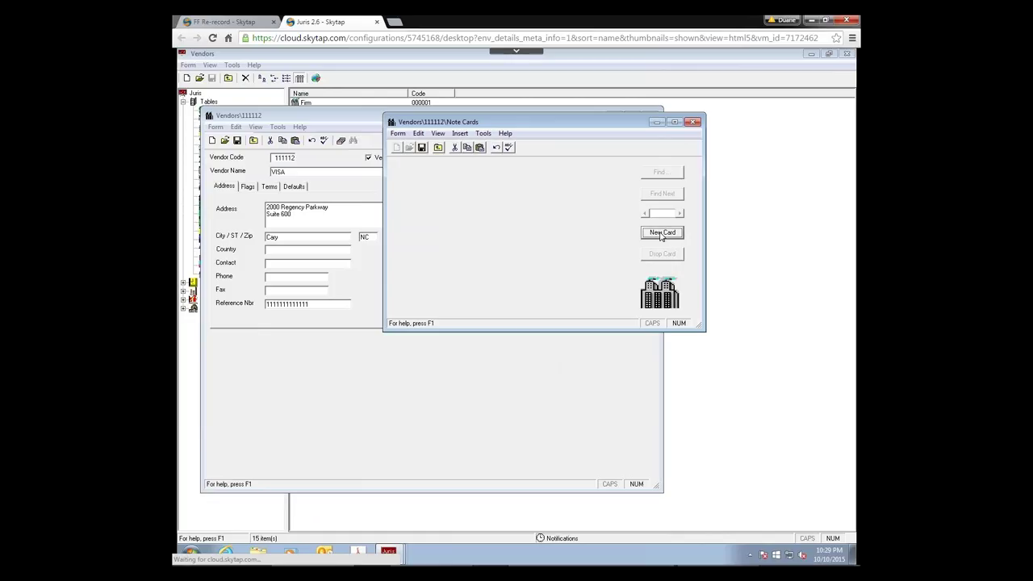
click(662, 233)
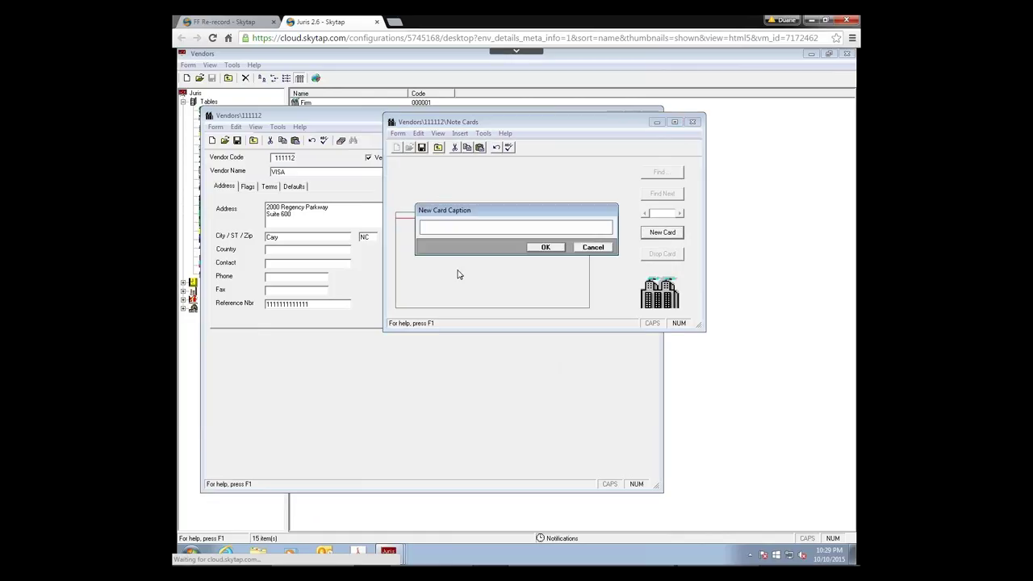
text(Alt Contact)
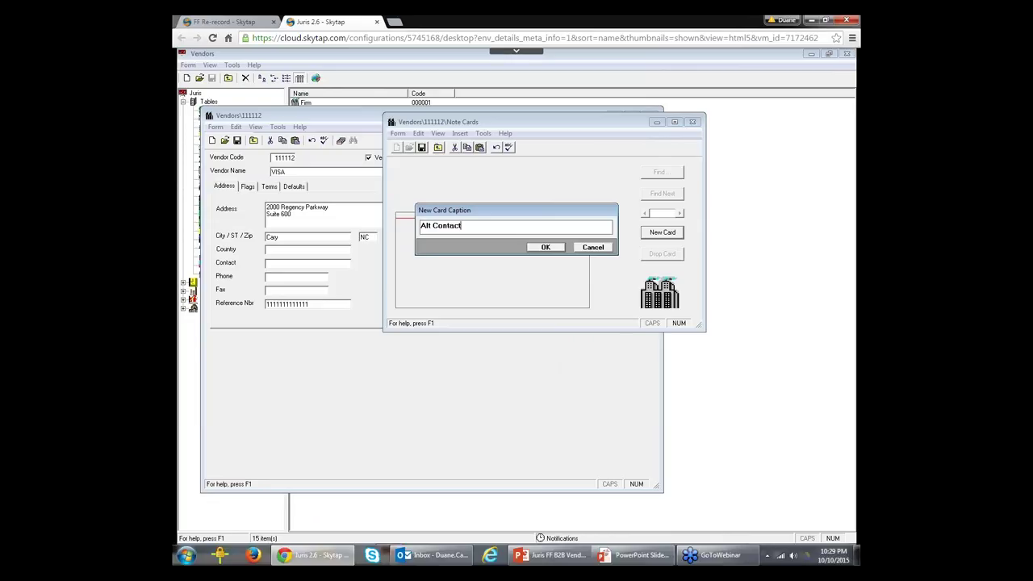
click(546, 248)
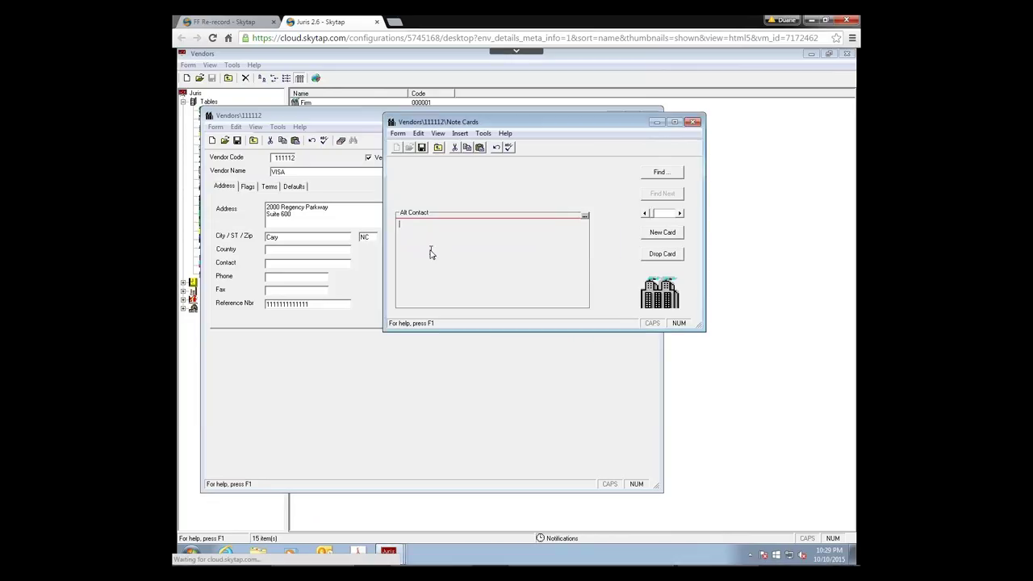
Enter the alternate contact's name and phone number on the Alt Contact card.
click(448, 301)
Add a new 'Payments due' note card and type filler text into it.
click(663, 234)
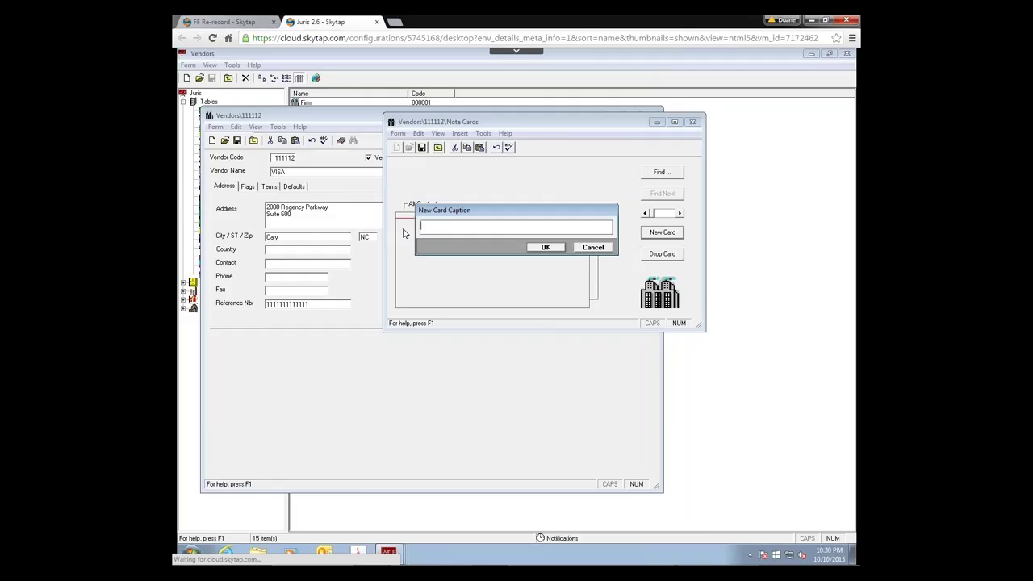
text(Payments due)
click(546, 247)
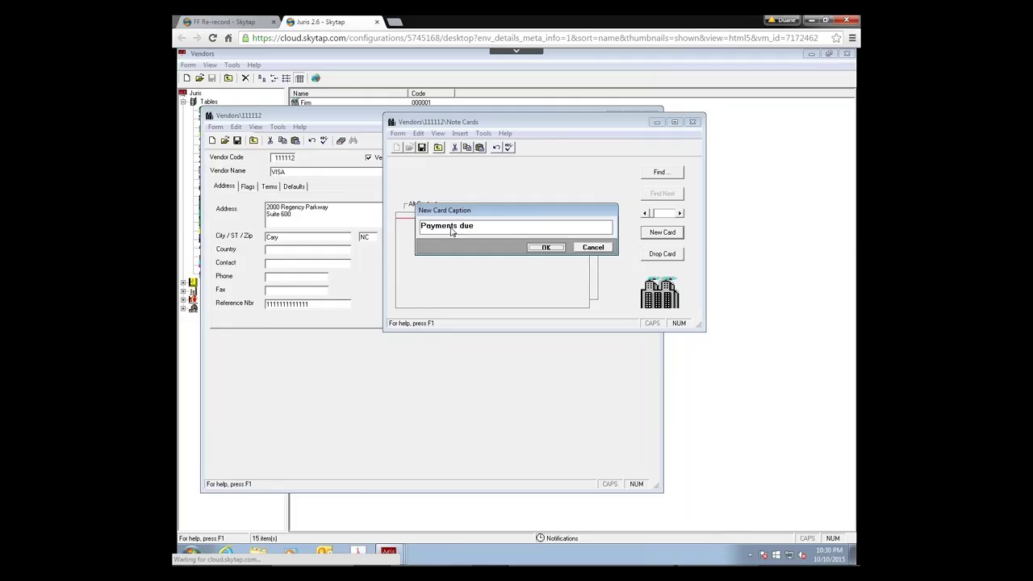
text(kjga)
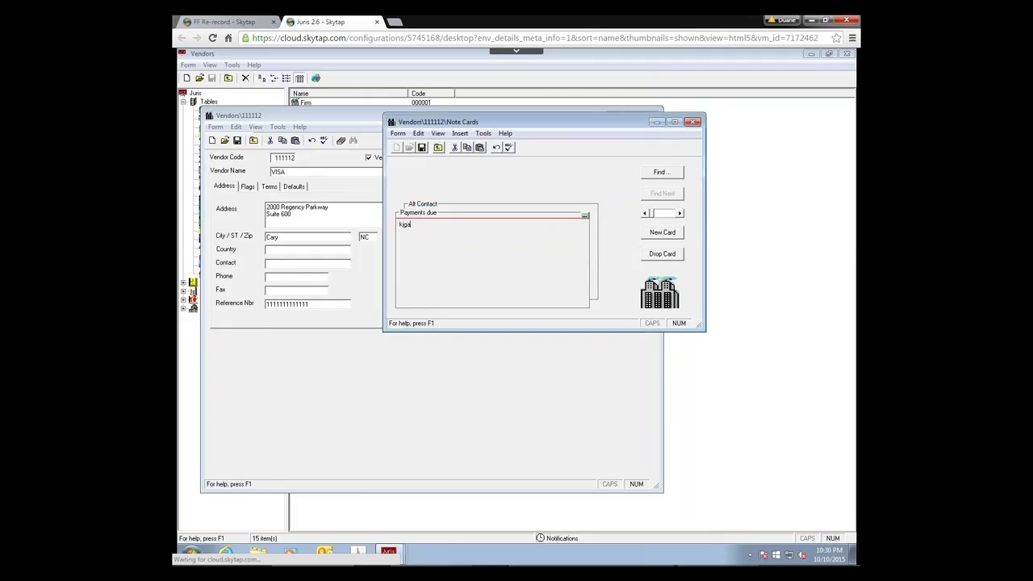
text(sjs;fjas;fjsa;fjsafjasklfjas;fjas;fjasl;jsalfjs;fj)
Drop the Payments due card, keep Alt Contact, save, and close the VISA note cards.
click(423, 204)
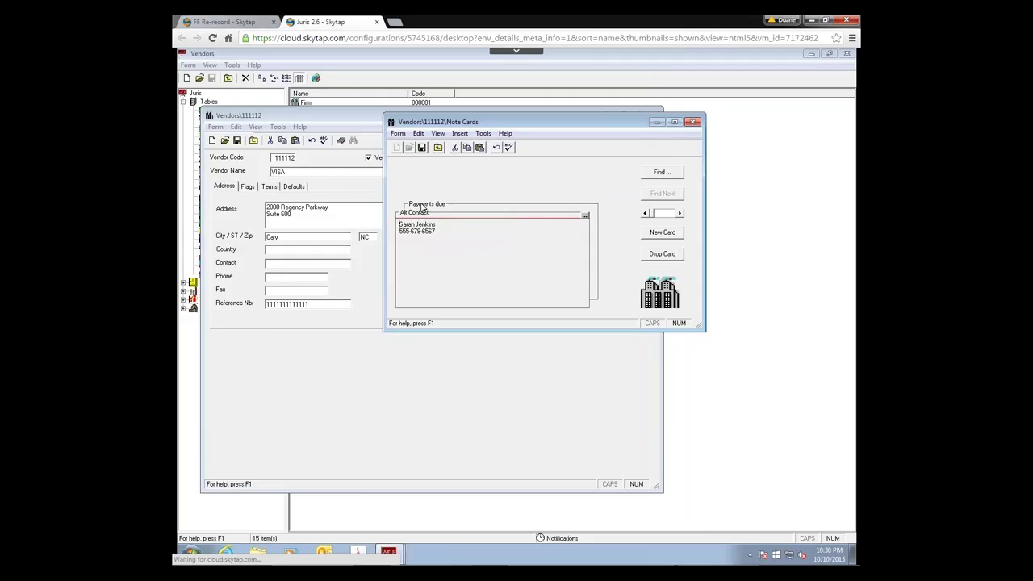
click(423, 205)
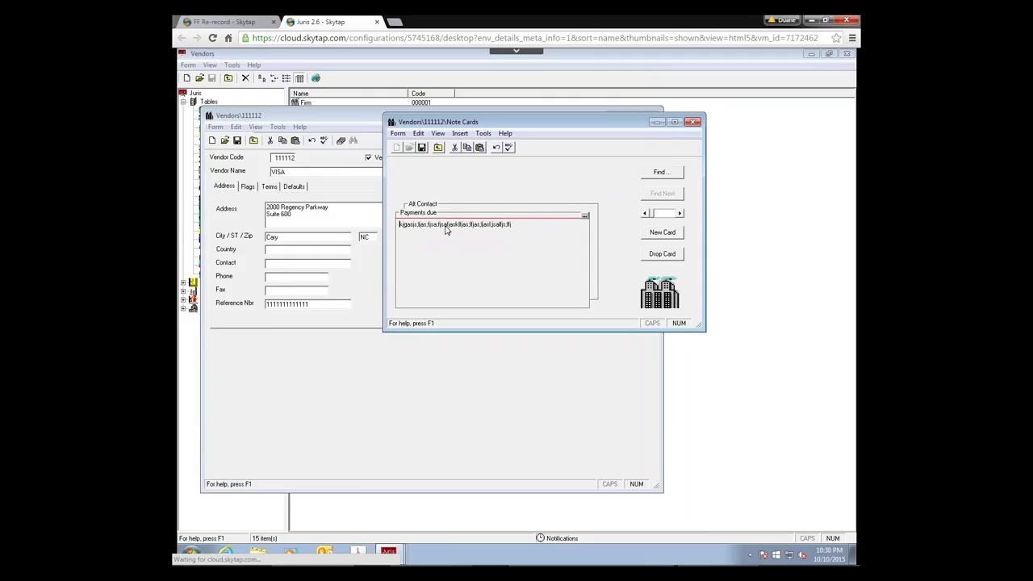
click(662, 253)
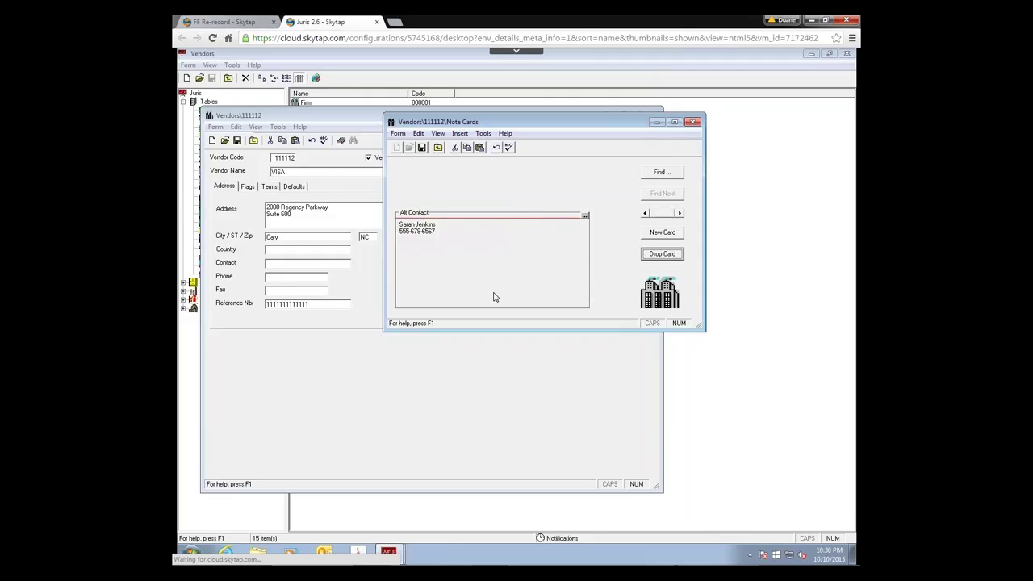
click(421, 147)
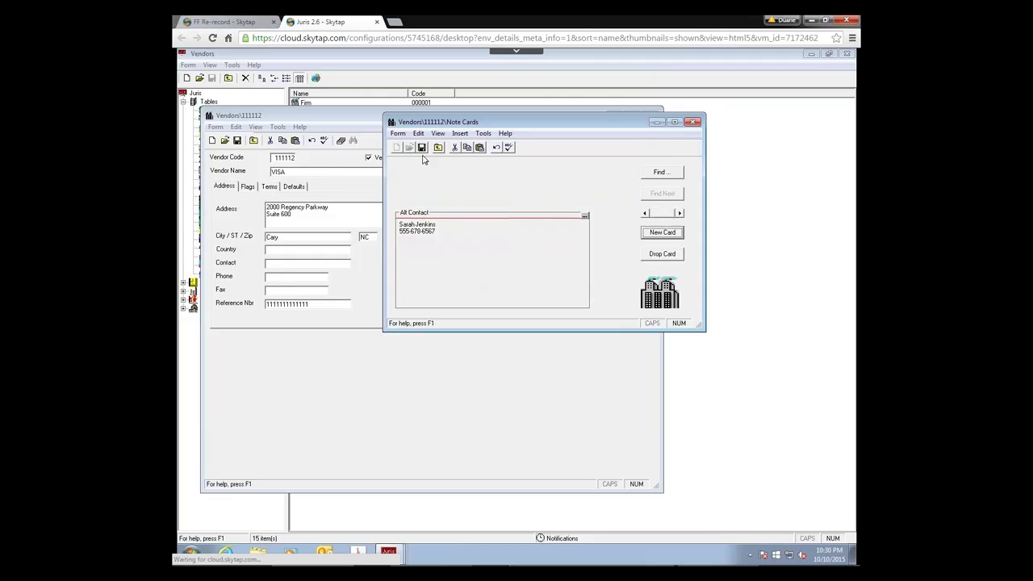
click(692, 122)
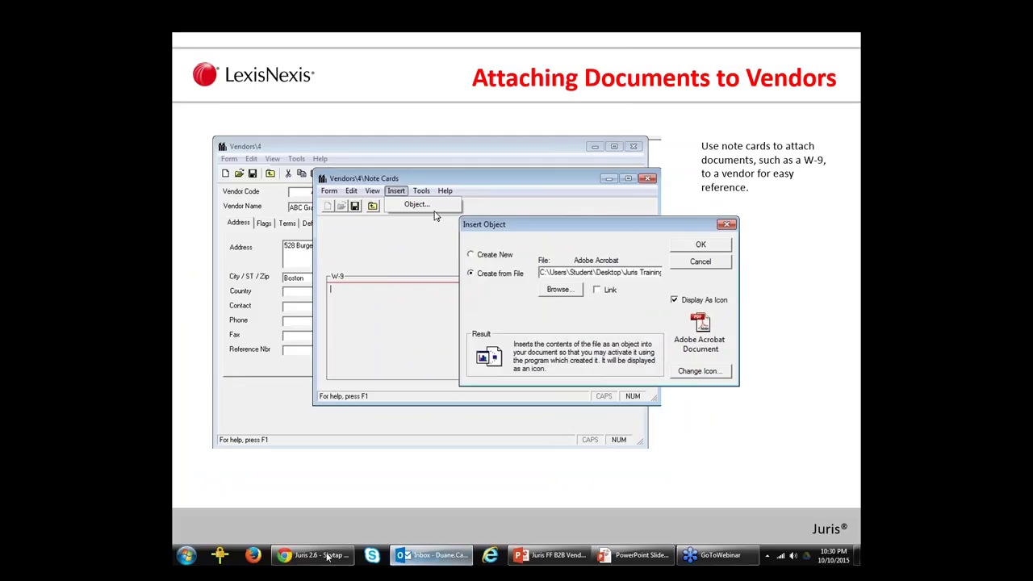
Leave the W-9 attachment slide and return to Juris's VISA vendor record.
click(325, 556)
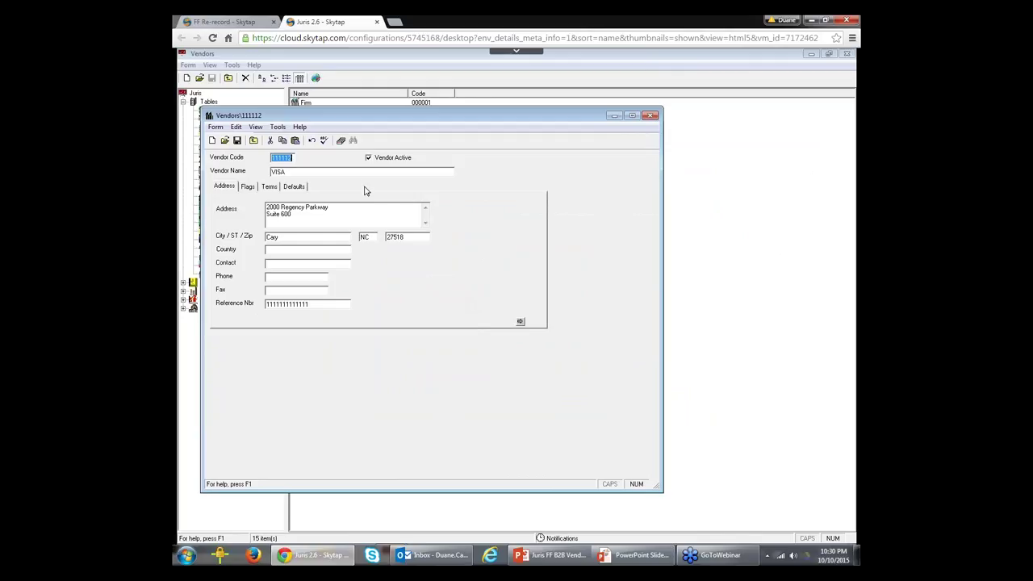
Close VISA (111112), open vendor ABC Graphics (code 4), and show its empty note cards.
click(650, 116)
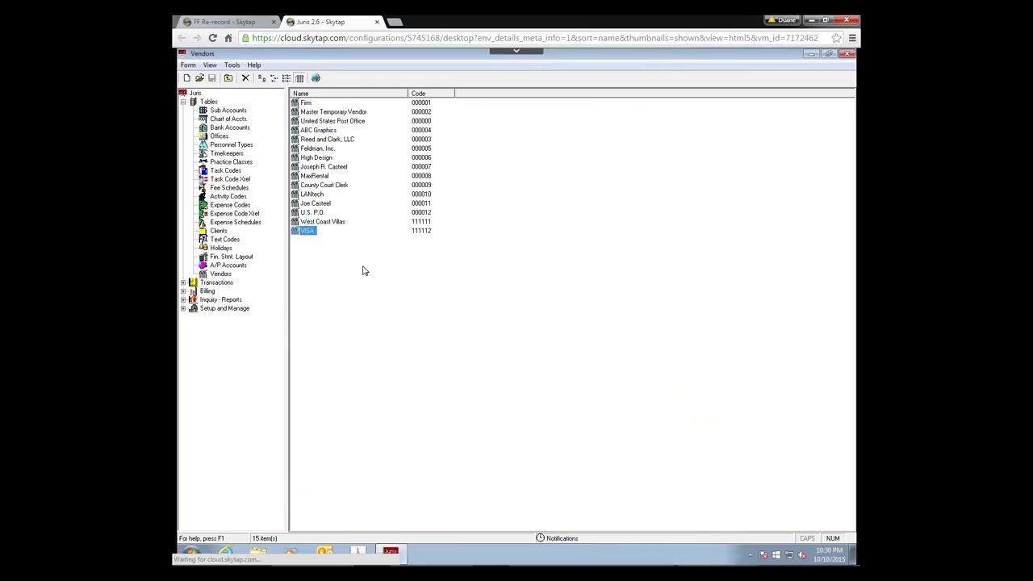
click(333, 130)
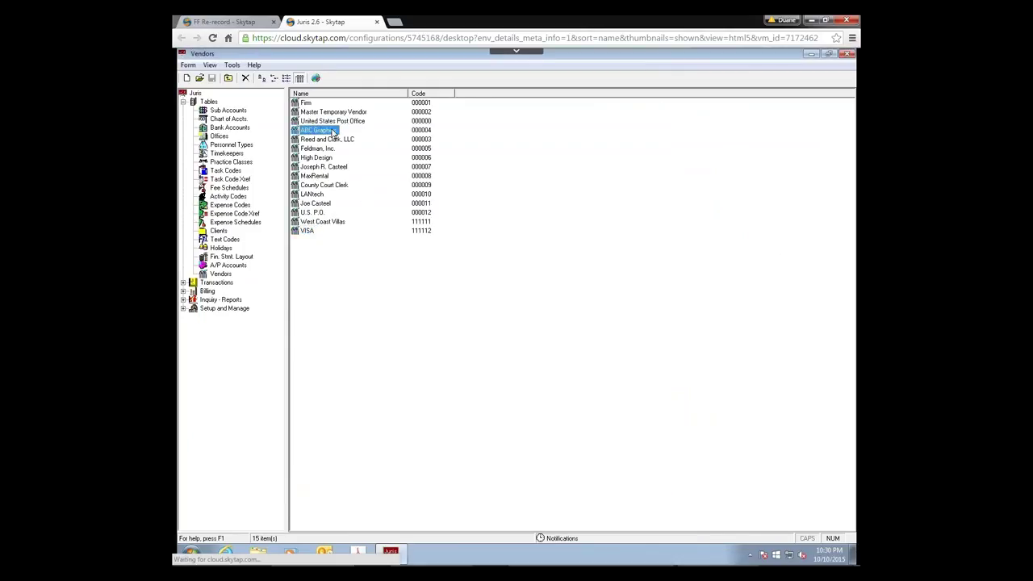
double_click(331, 132)
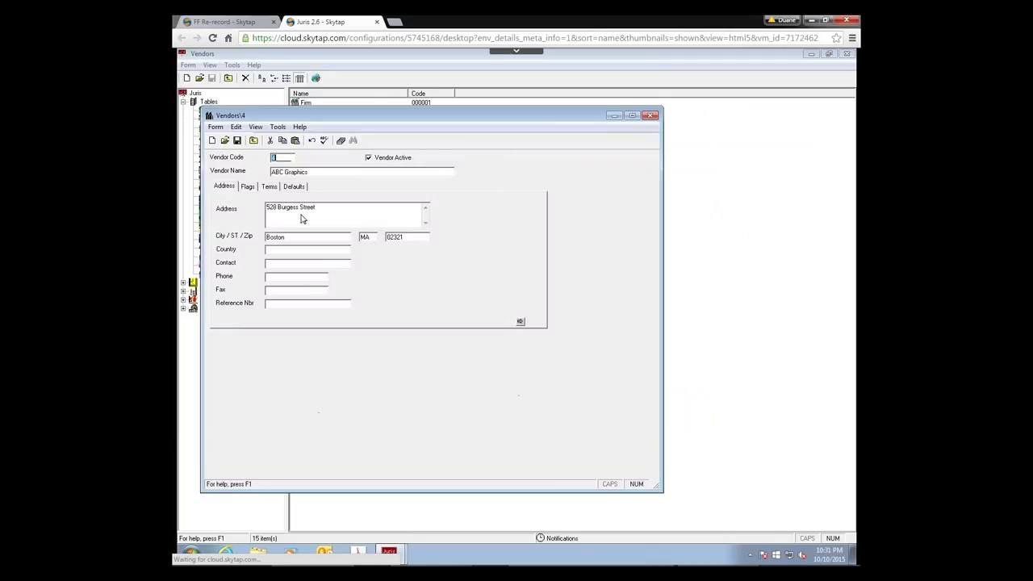
click(340, 144)
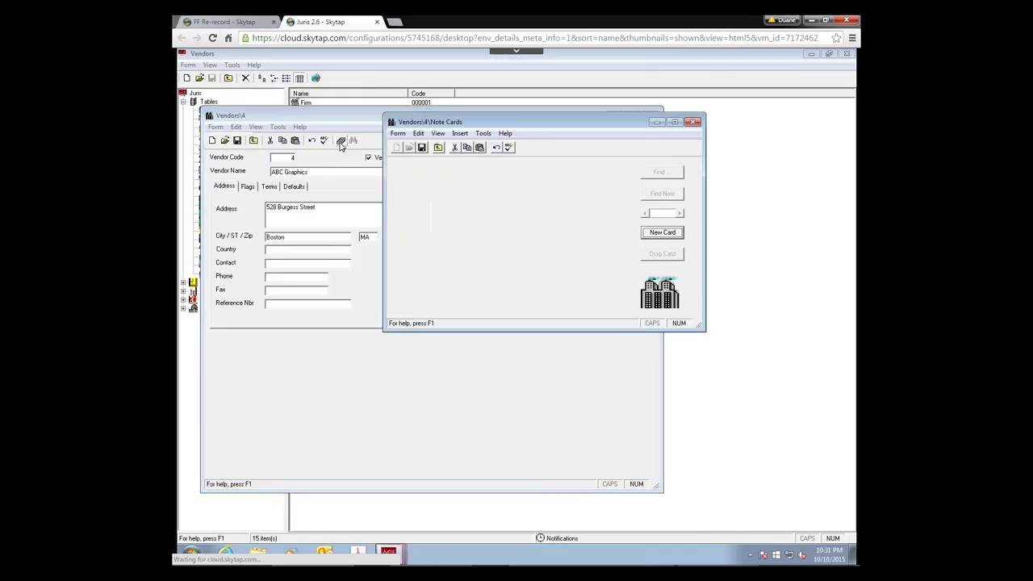
Create a blank W-9 note card for ABC Graphics and place the cursor in its body.
click(660, 234)
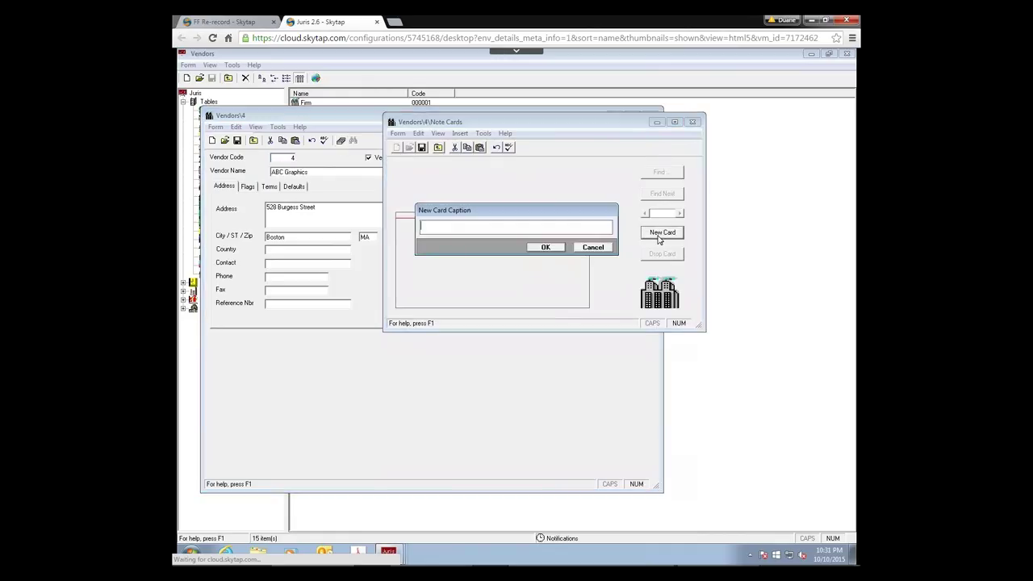
text(W-9)
click(546, 247)
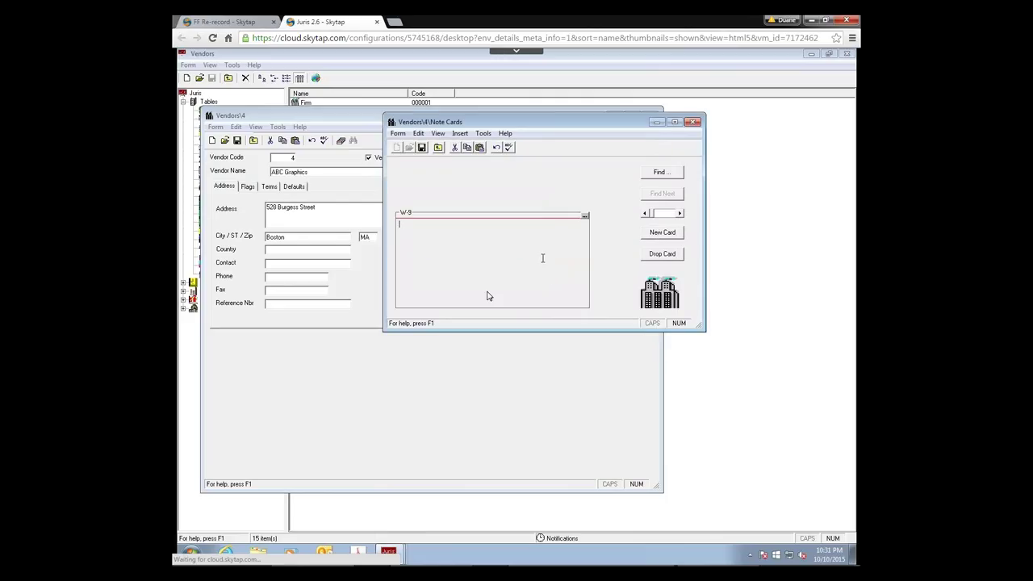
click(410, 230)
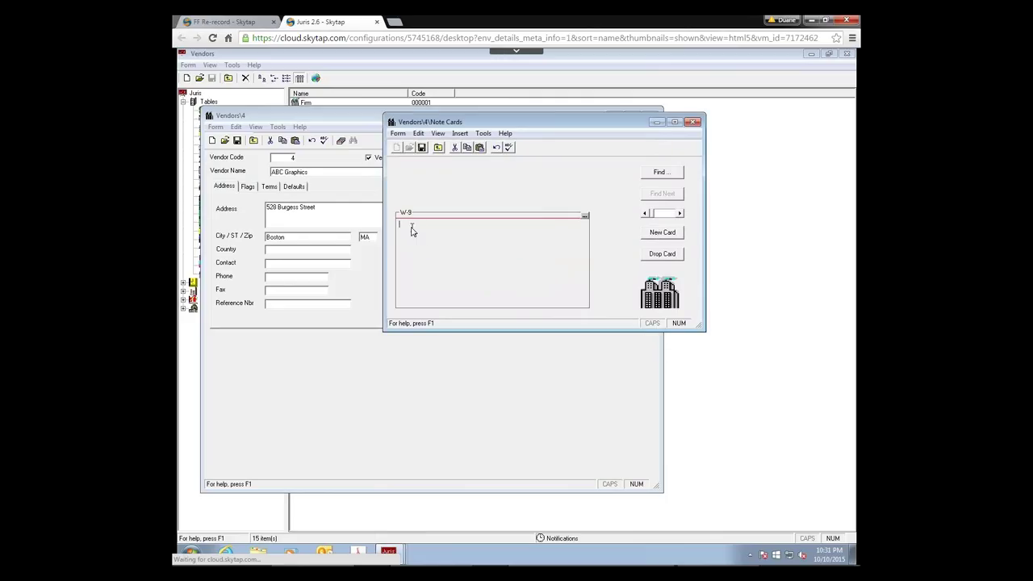
Begin inserting an object into the W-9 card, set to Create from File.
click(465, 138)
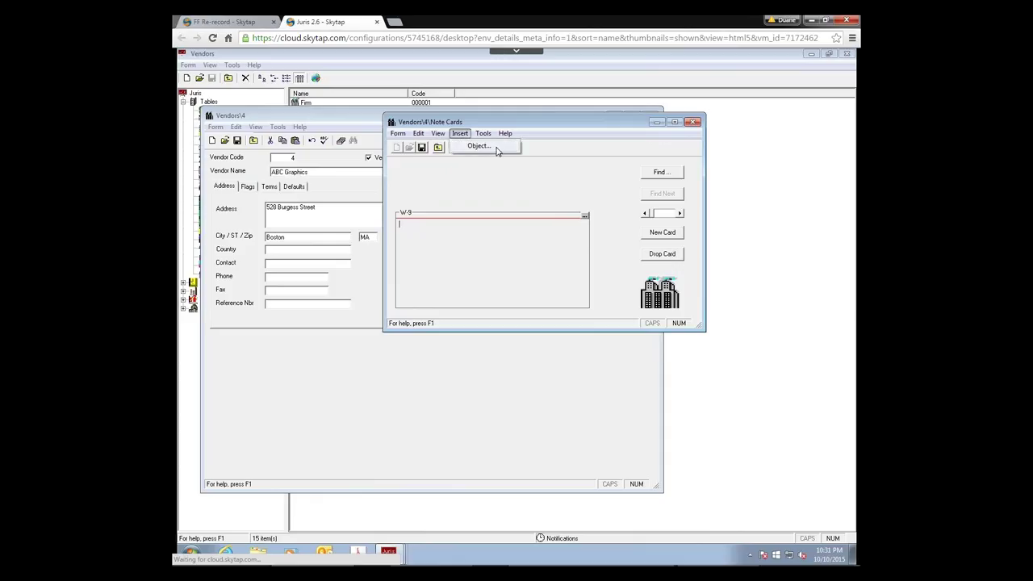
click(498, 147)
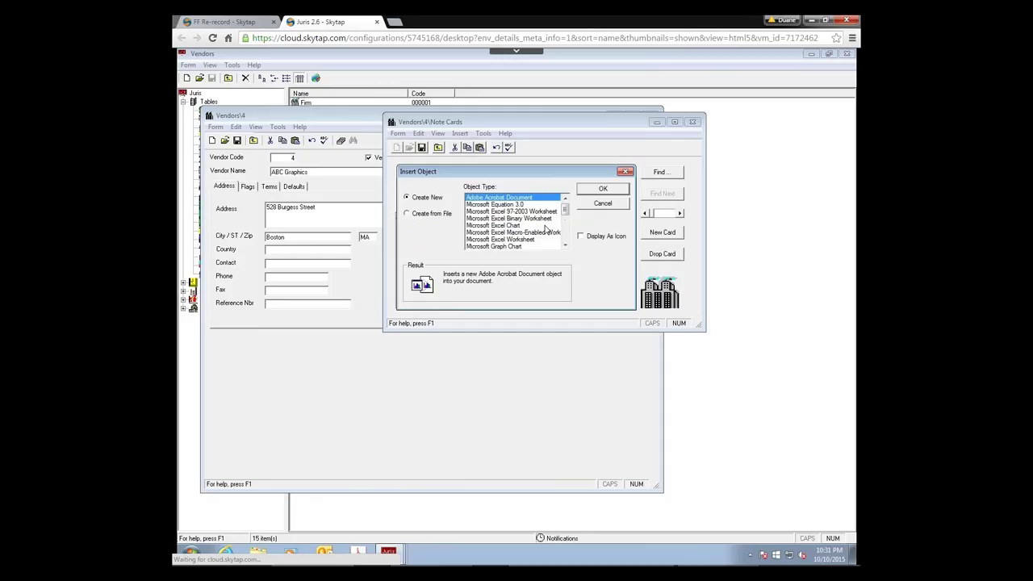
scroll(563, 230, down, 1)
scroll(563, 230, down, 5)
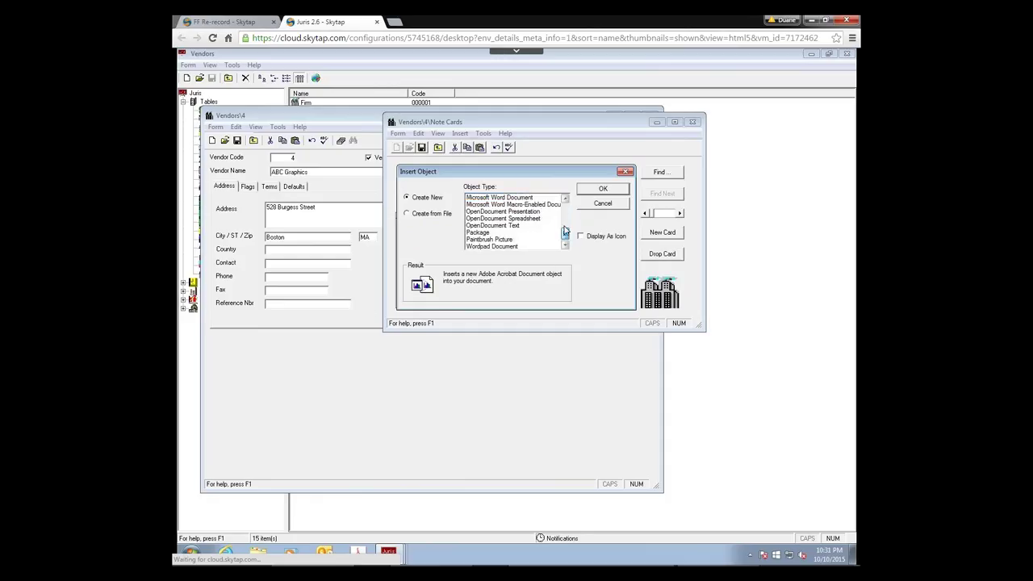
scroll(559, 226, up, 5)
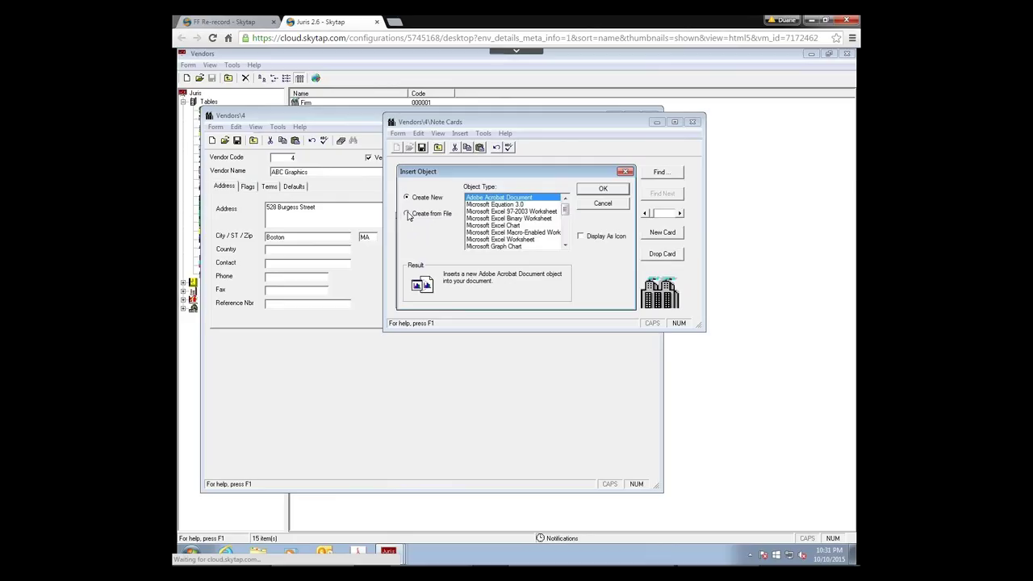
click(423, 216)
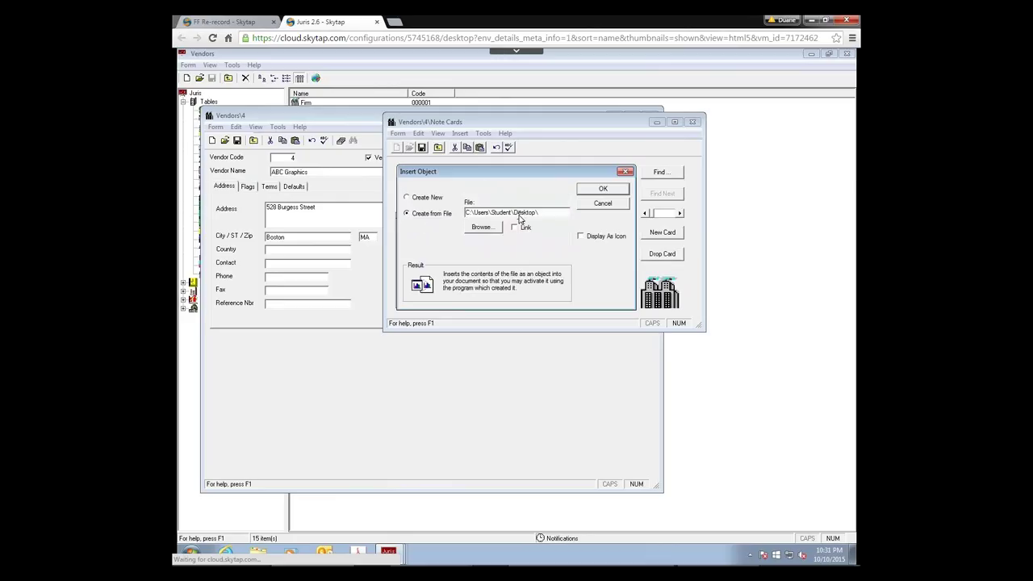
Embed ABC Graphics W-9.pdf on the W-9 card, displayed as an icon.
click(483, 227)
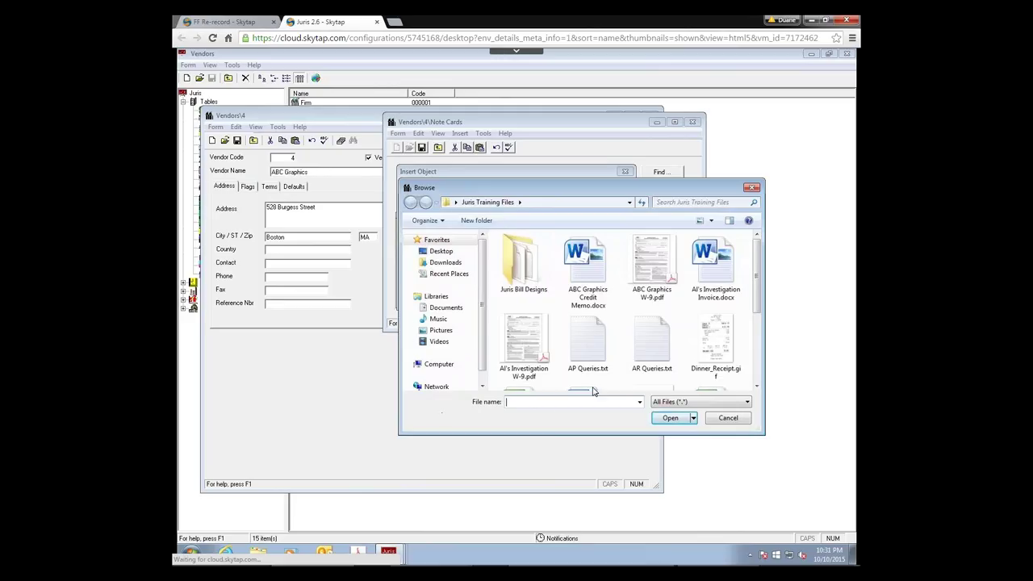
click(657, 300)
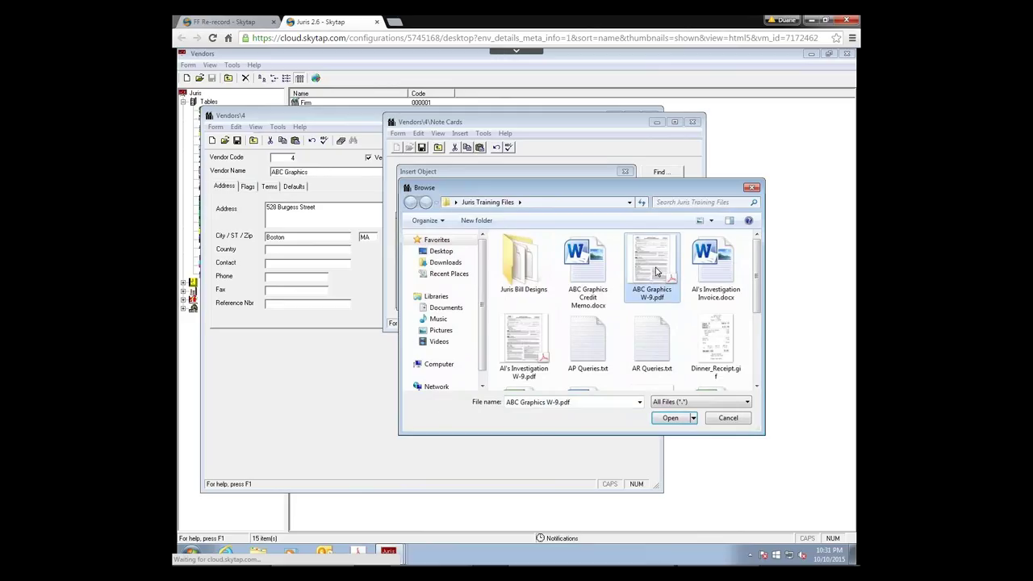
double_click(657, 271)
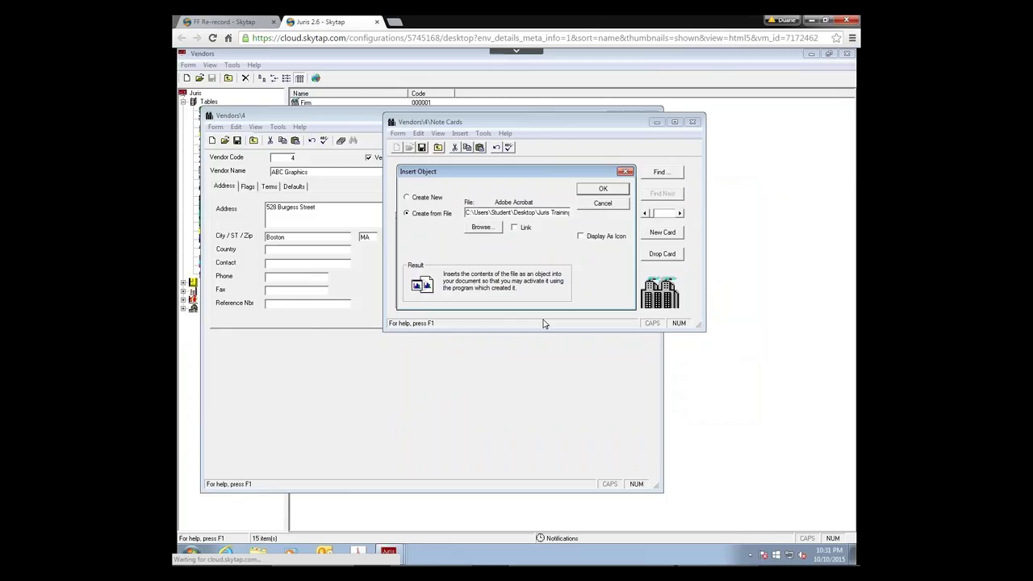
click(581, 237)
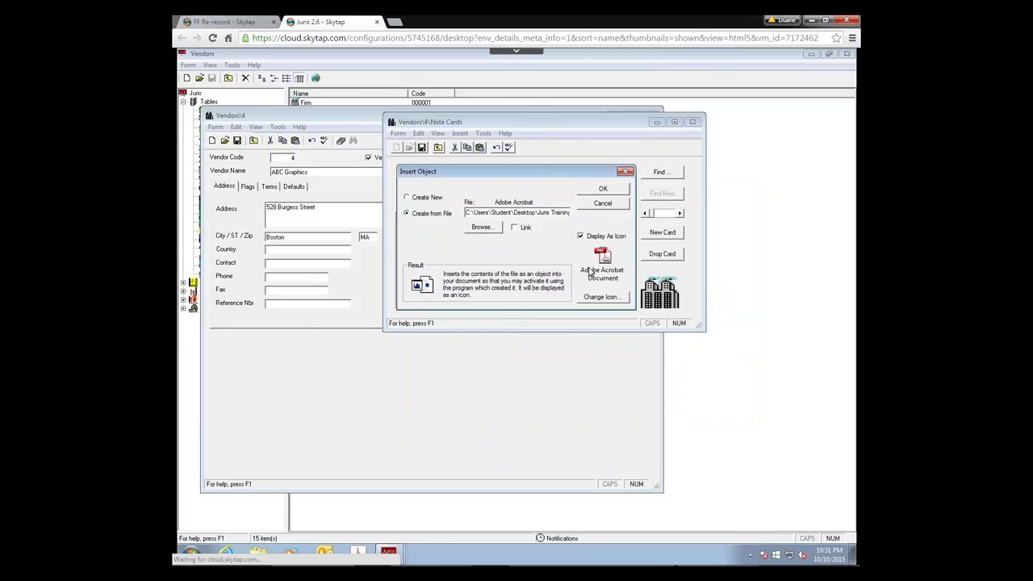
click(581, 236)
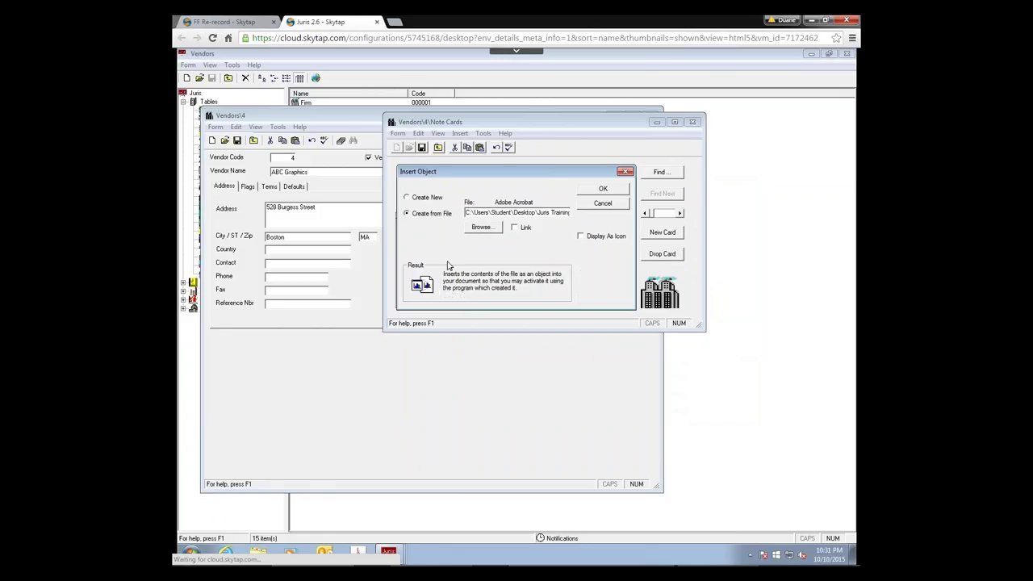
click(580, 236)
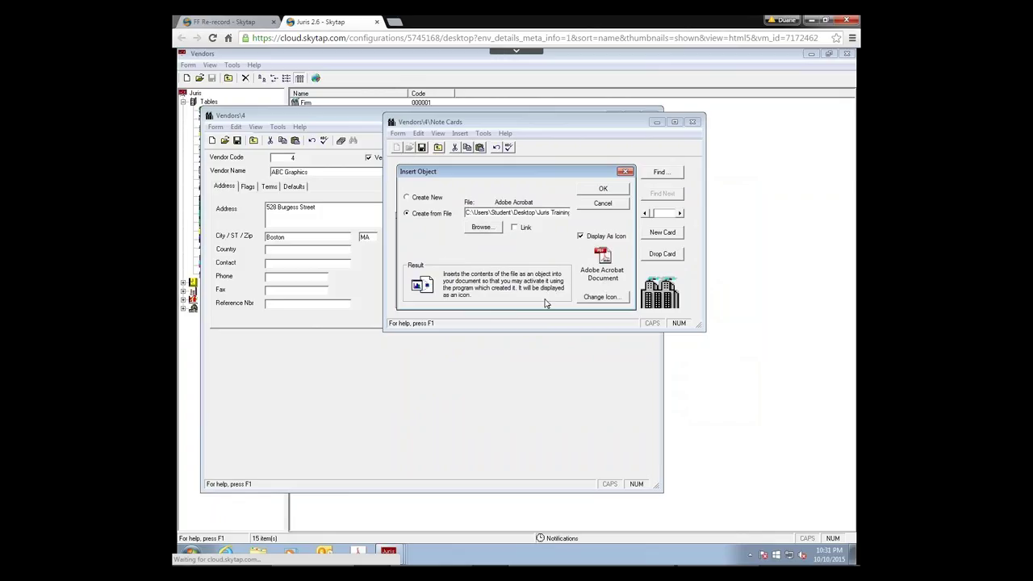
click(607, 190)
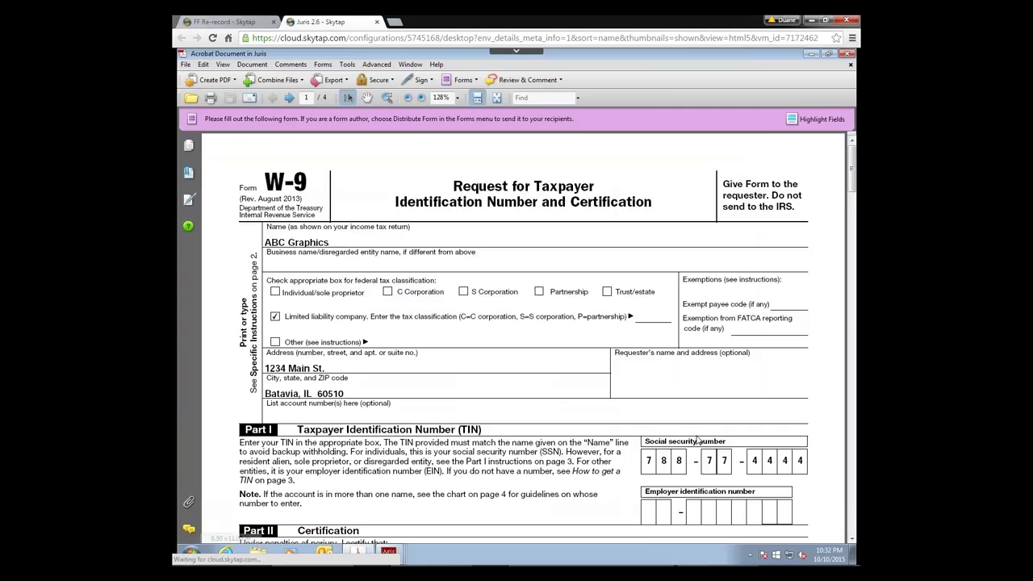
Close the W-9 PDF in Acrobat and save the ABC Graphics note card.
click(847, 53)
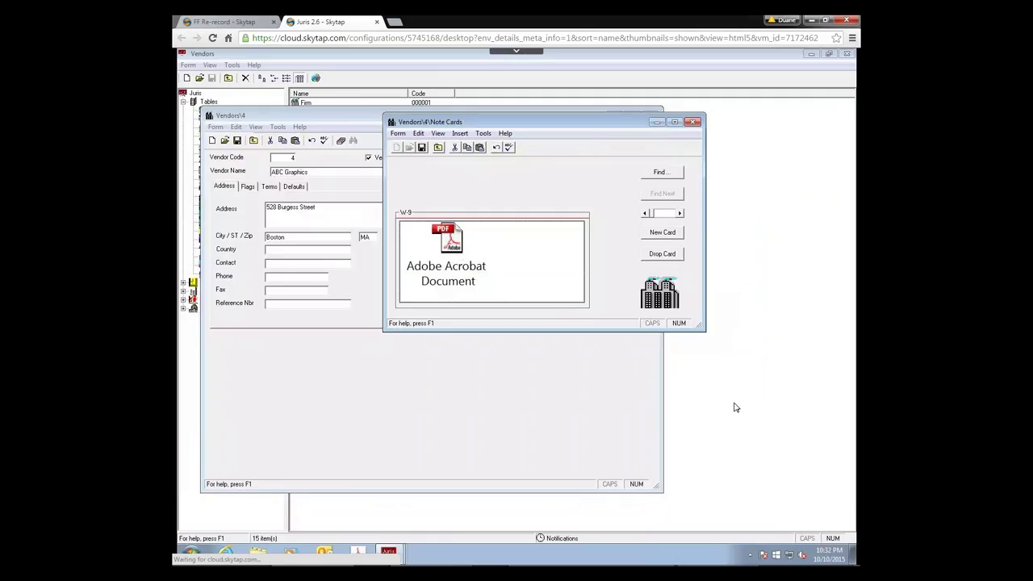
click(421, 148)
click(692, 121)
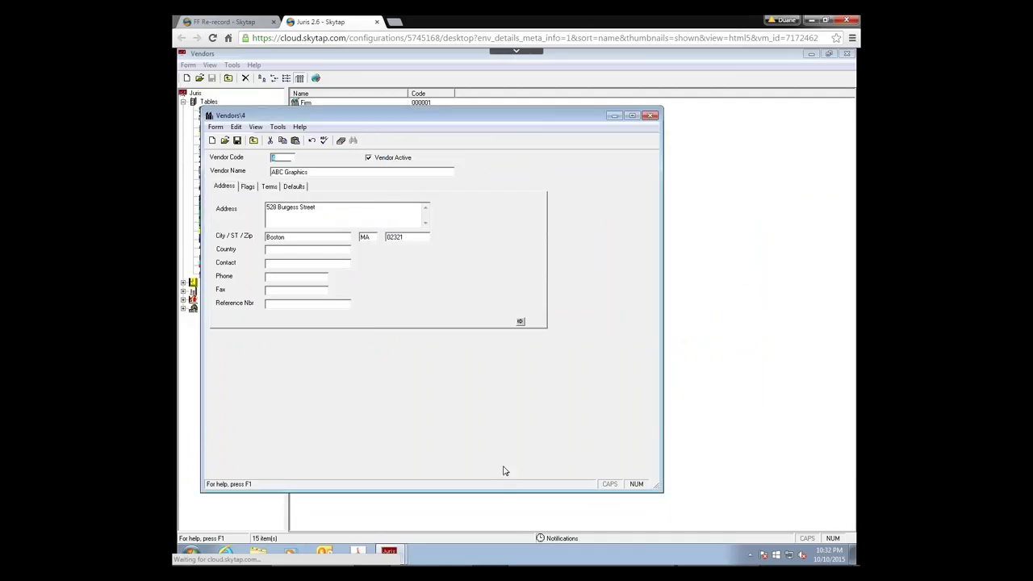
click(339, 142)
click(456, 260)
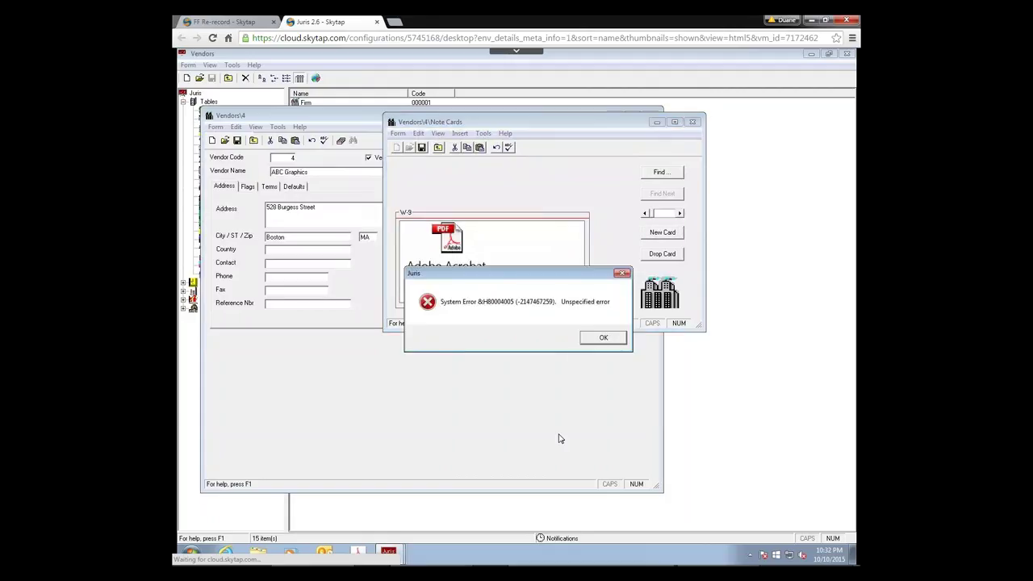
key(Return)
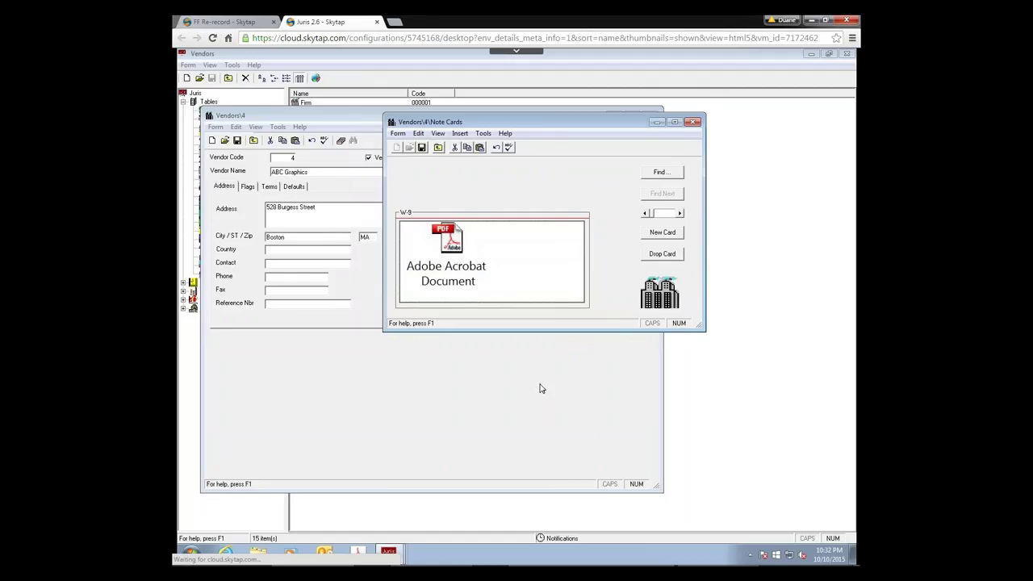
Add a new note card captioned 'W-9 2015' for ABC Graphics.
click(663, 234)
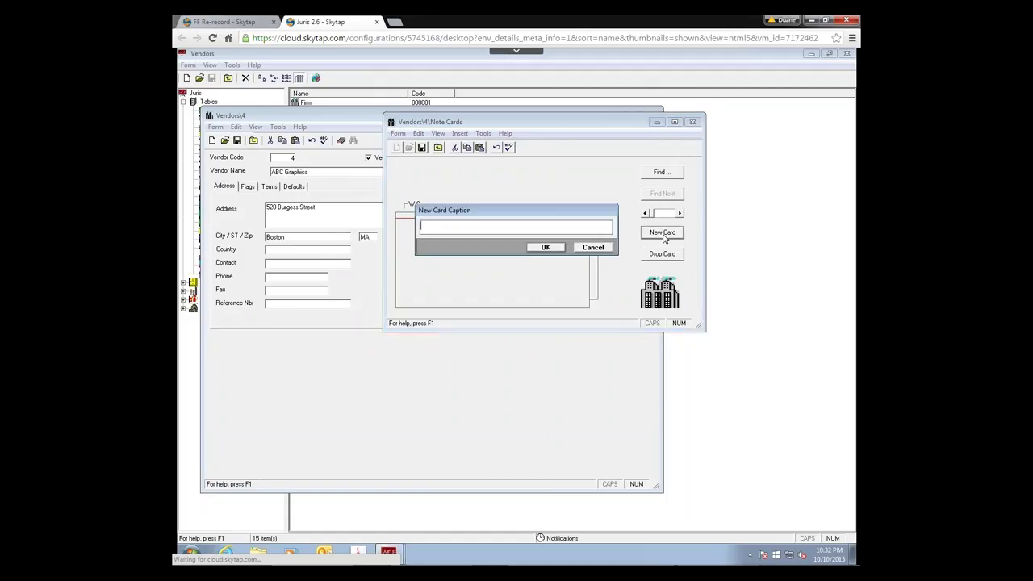
text(W-9 2015)
click(554, 249)
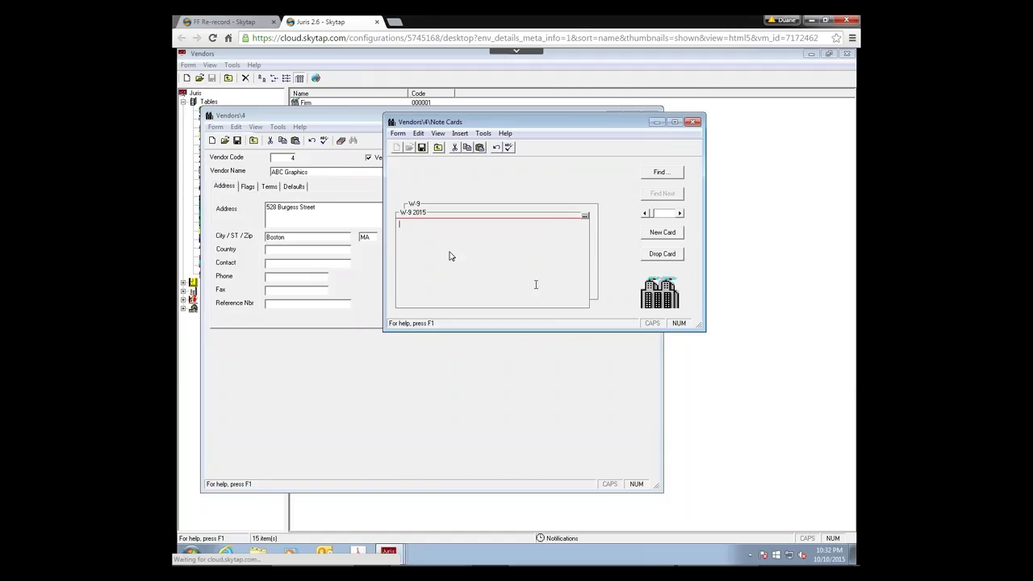
Drop the original W-9 card, save changes, and close the ABC Graphics record.
click(413, 204)
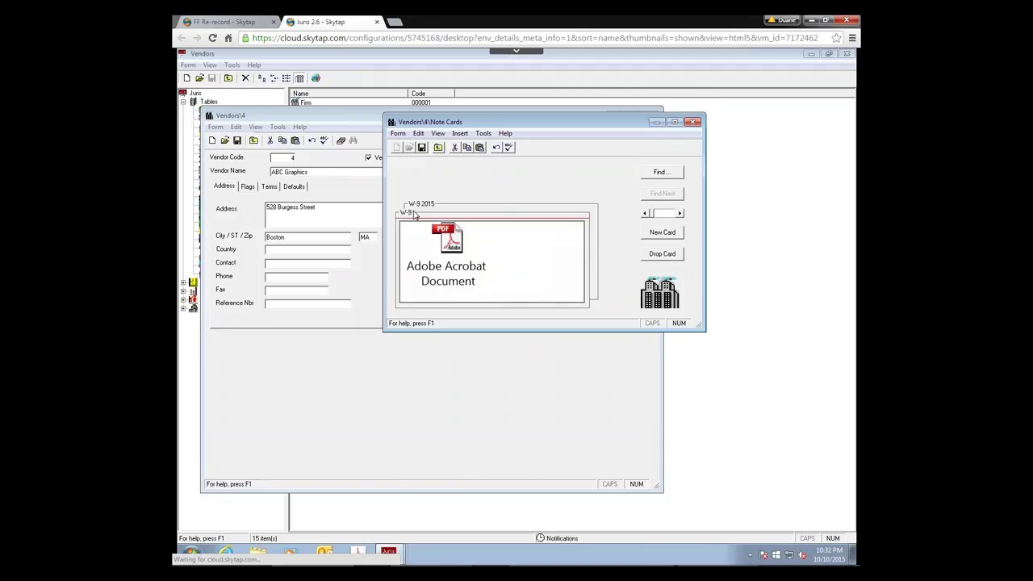
click(655, 253)
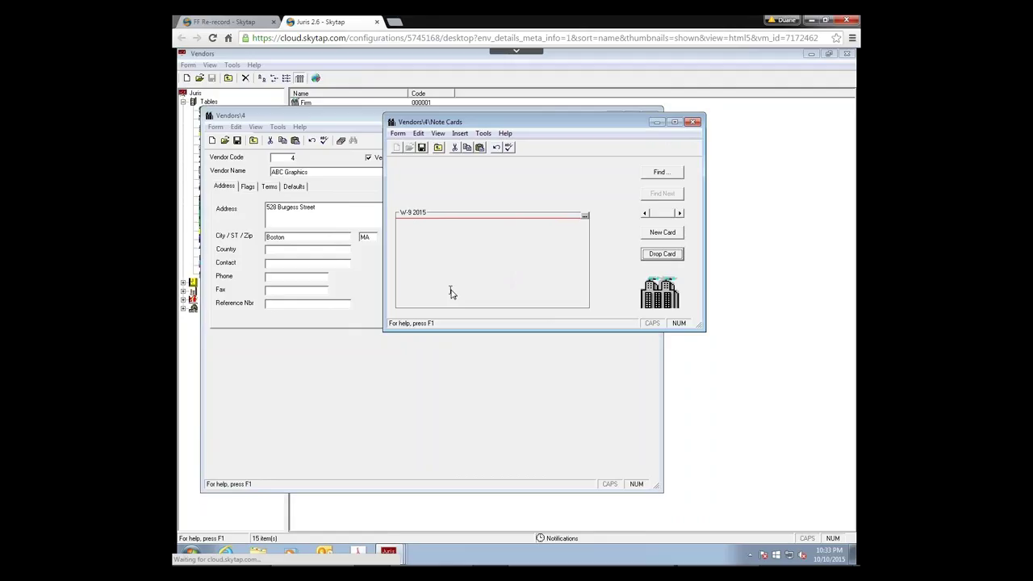
click(692, 122)
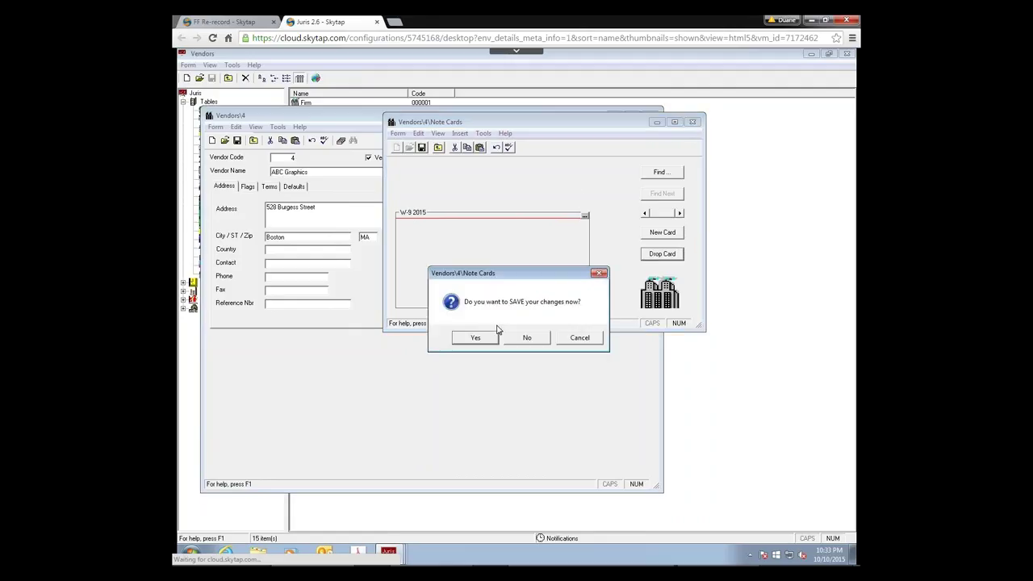
click(476, 338)
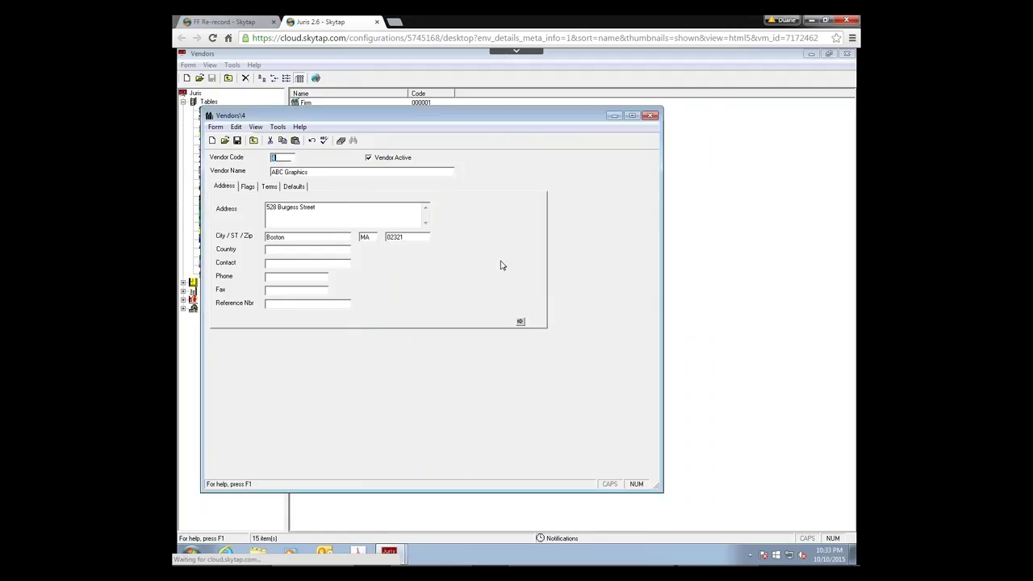
click(650, 115)
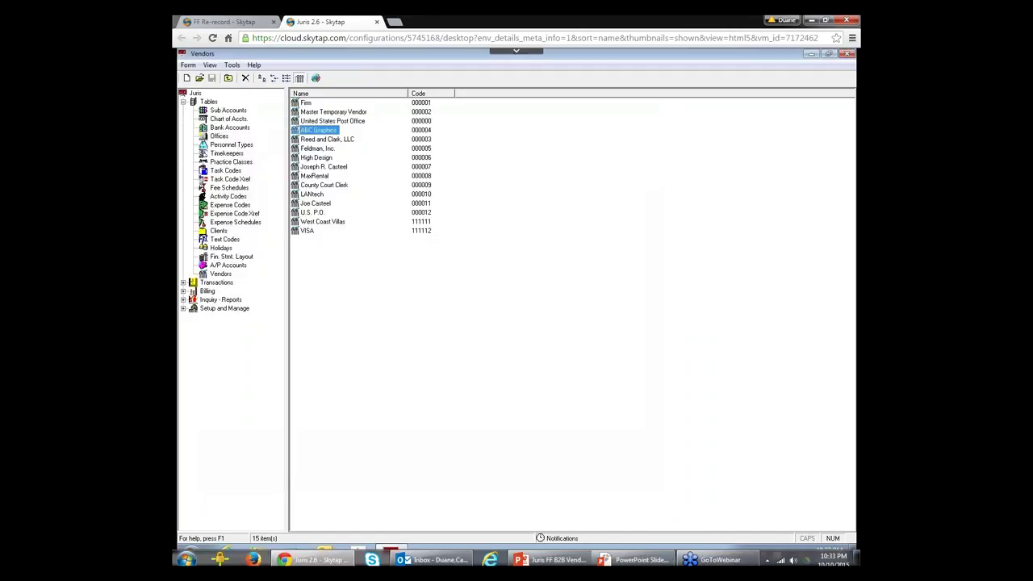
Advance the slide show to 'Deactivate a Vendor', then return to the Juris vendor list.
click(637, 560)
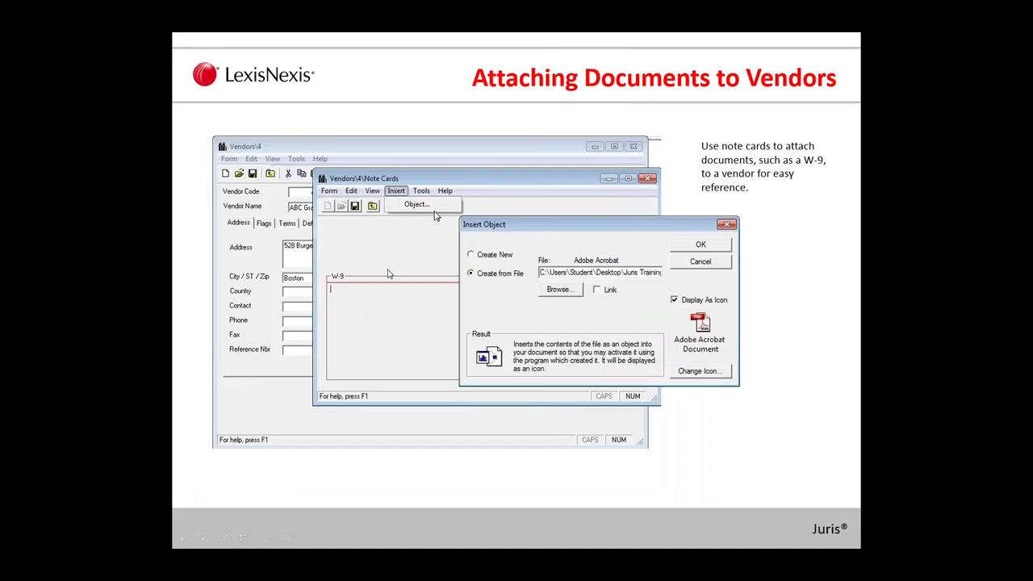
click(389, 275)
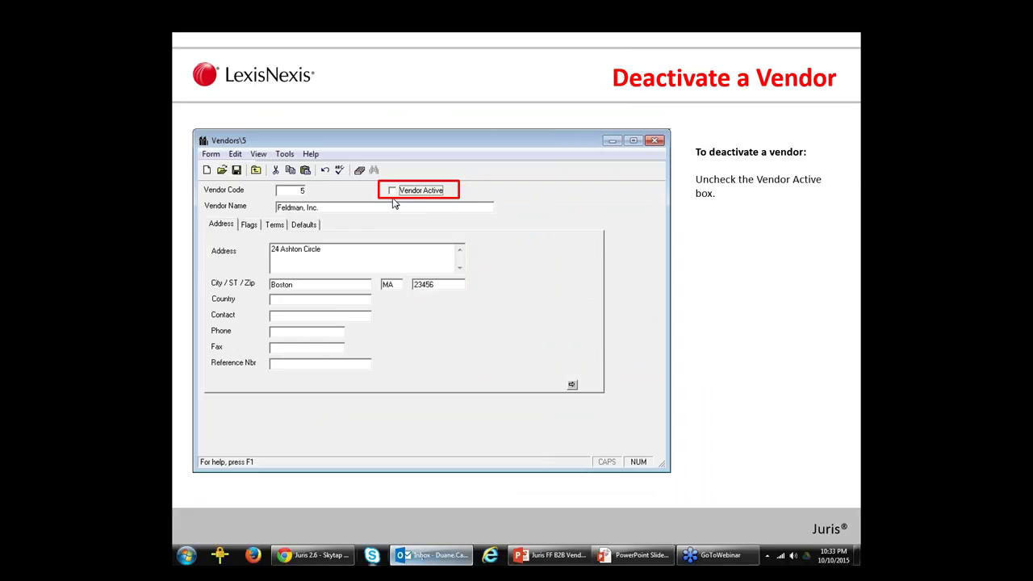
click(313, 556)
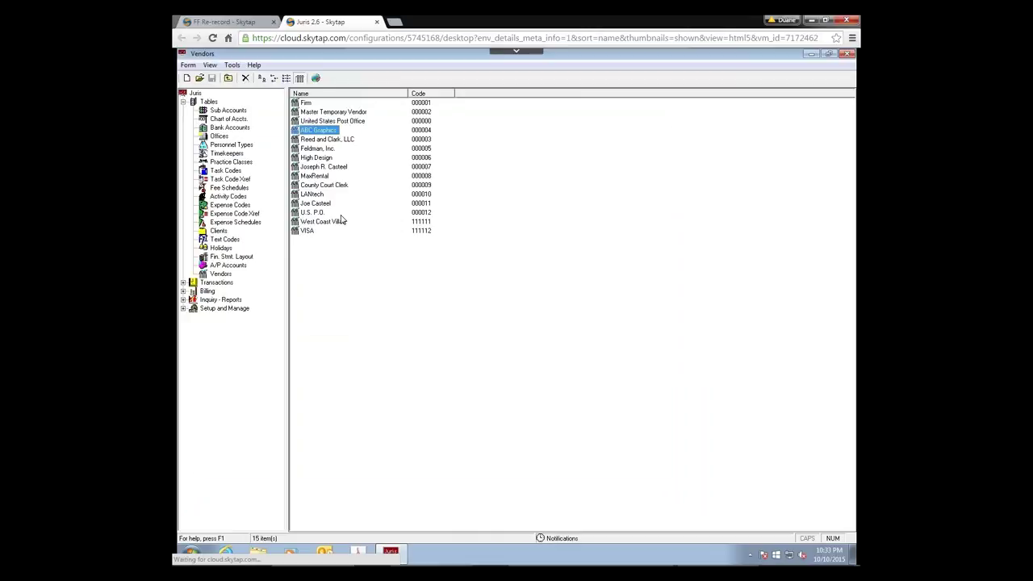
Try deactivating High Design, acknowledge the open-voucher warning, close its record, and select VISA.
double_click(319, 158)
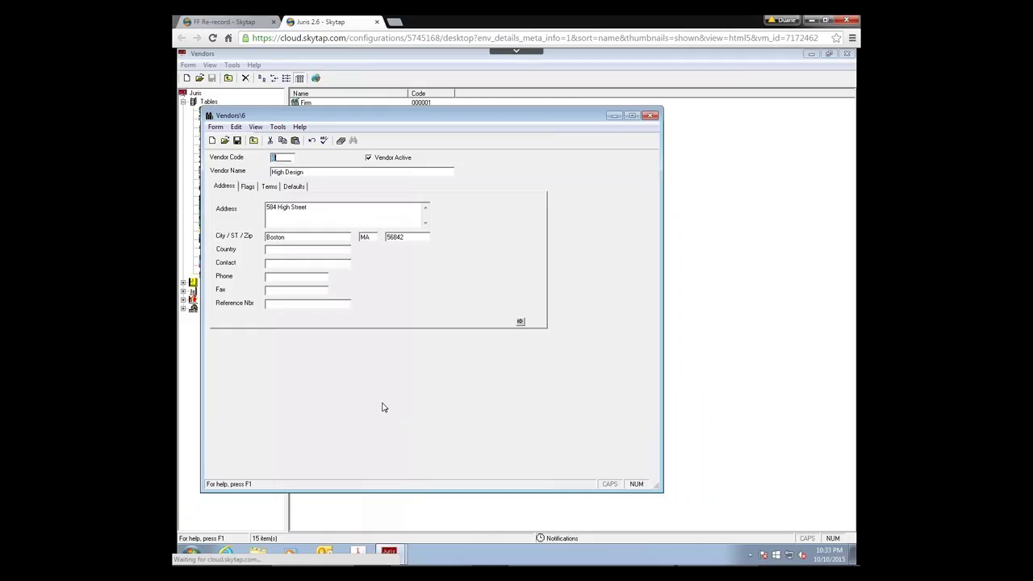
click(371, 160)
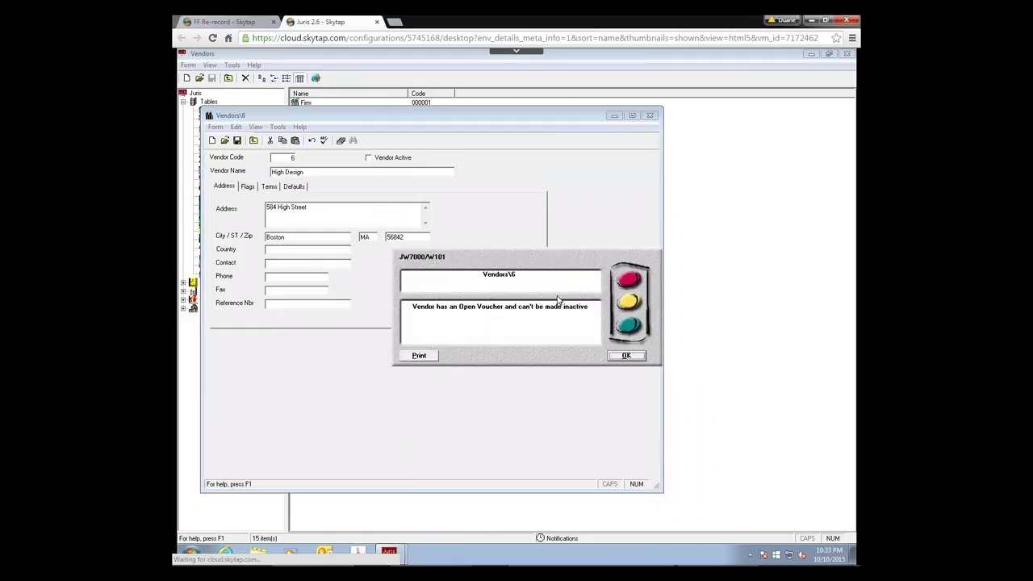
click(626, 356)
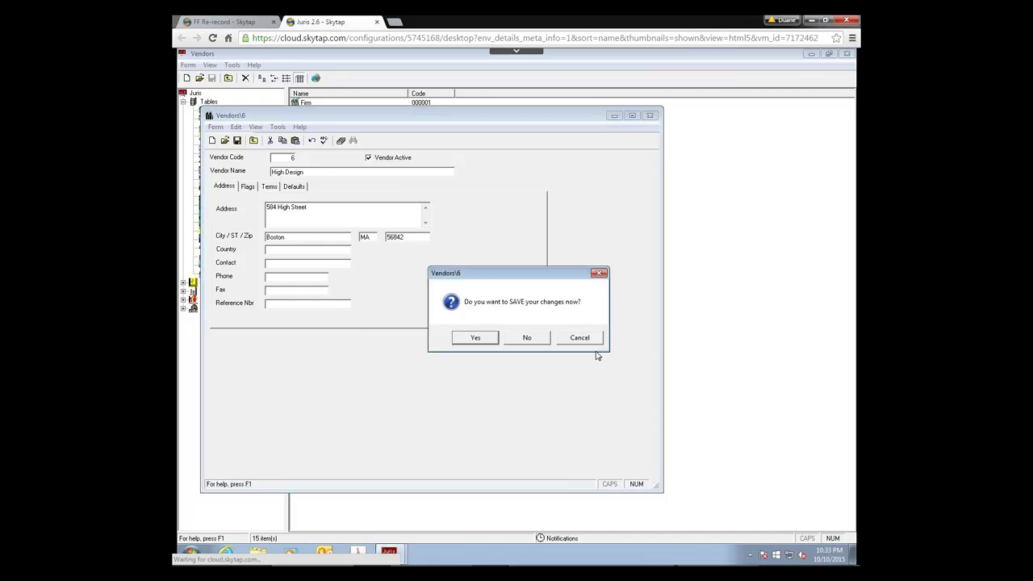
key(Return)
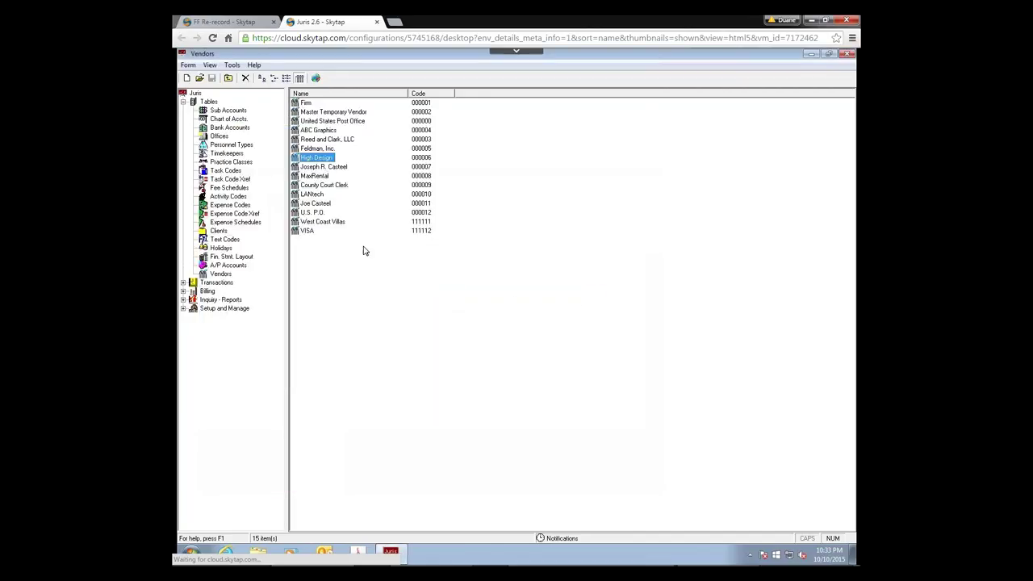
click(307, 232)
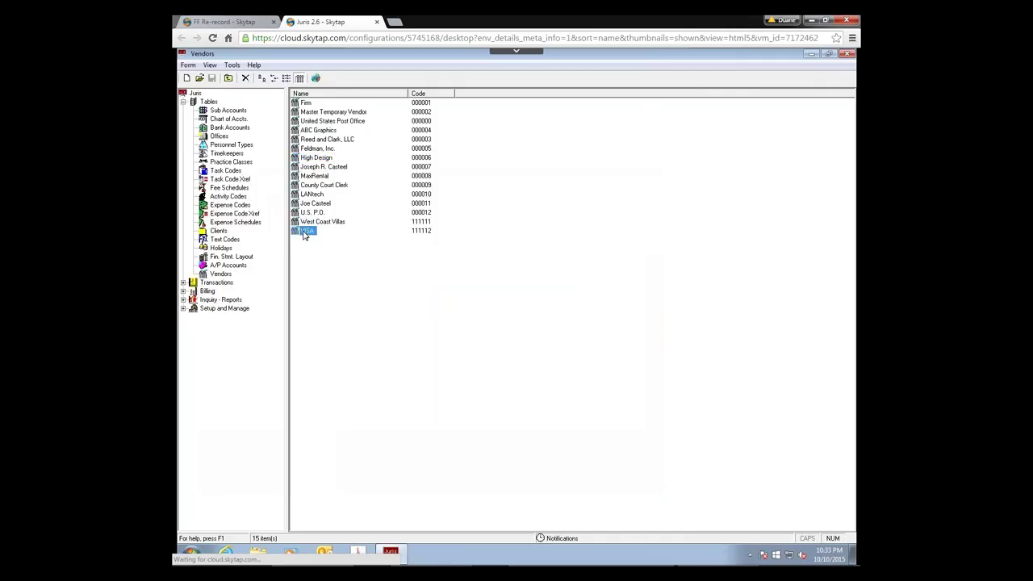
Uncheck Vendor Active on VISA (111112), save, and close the record.
double_click(305, 232)
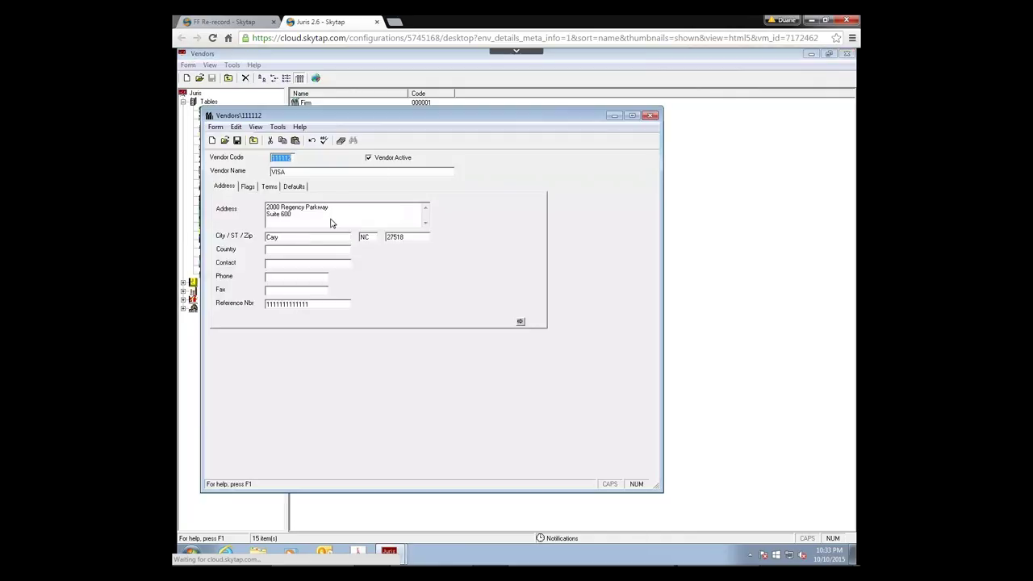
click(368, 157)
key(space)
click(237, 140)
click(652, 117)
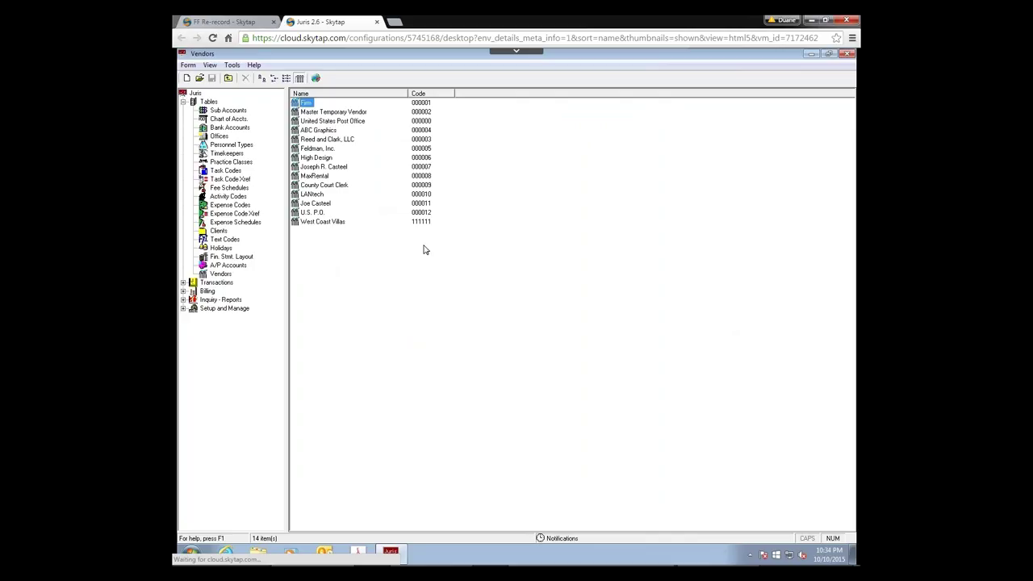
Open the ML1290 Vendor Master List report settings under Inquiry > Reports > Master Lists.
click(183, 300)
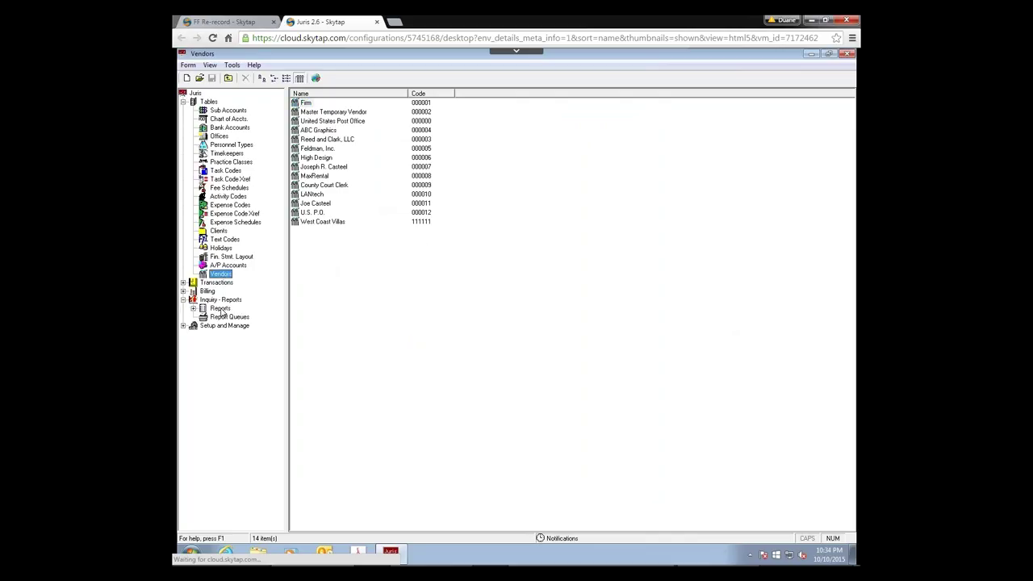
click(221, 309)
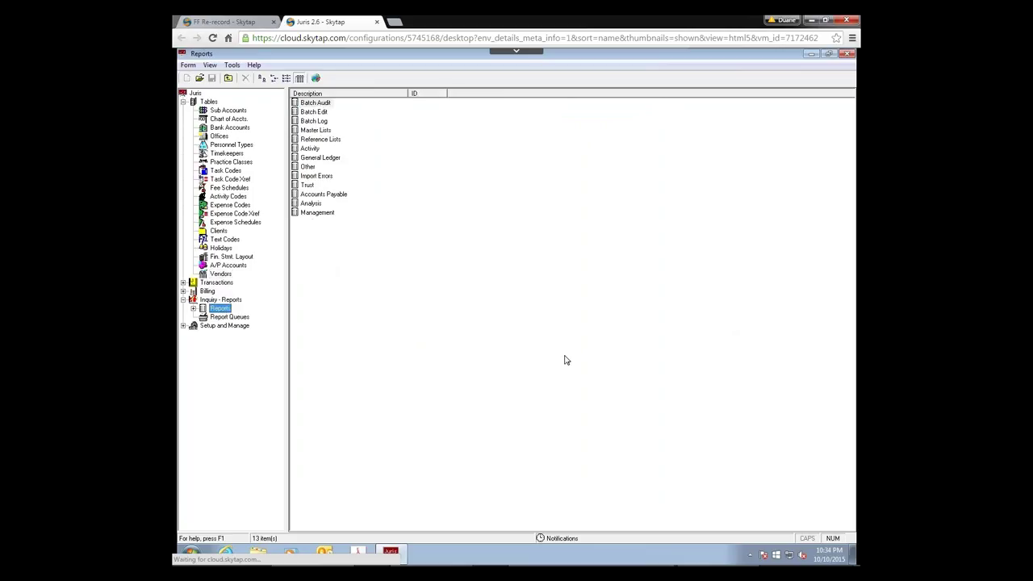
double_click(329, 134)
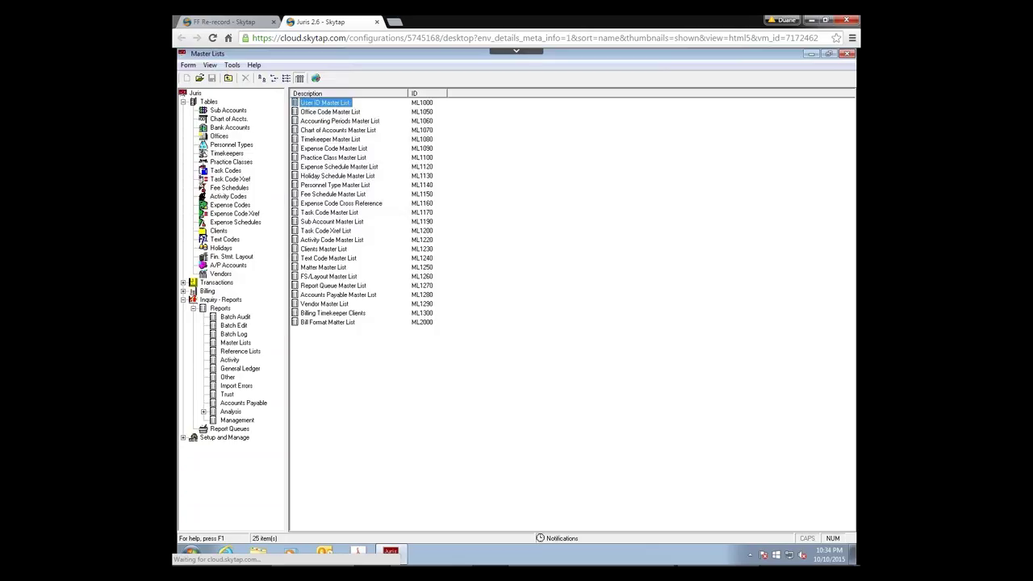
click(335, 304)
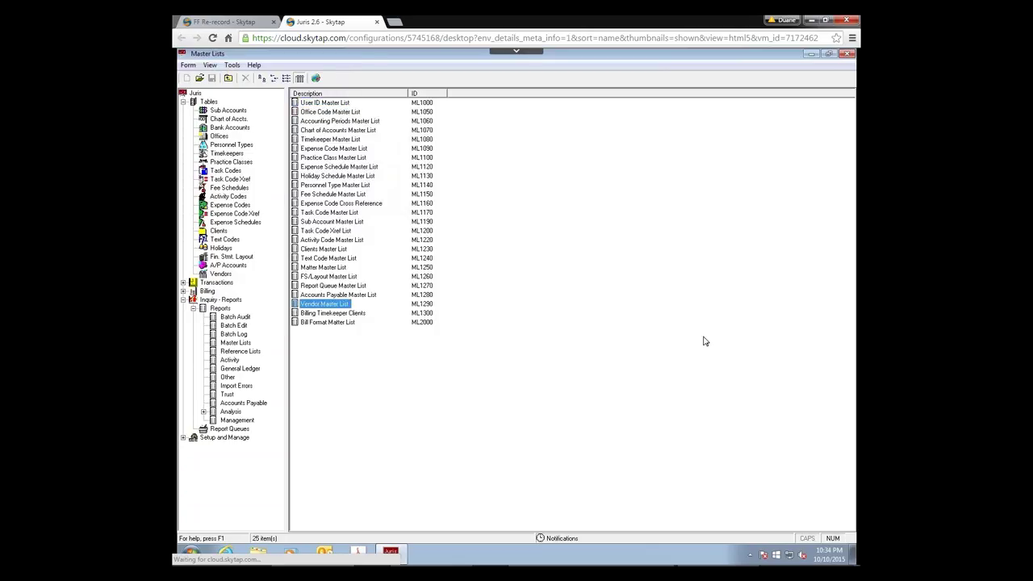
double_click(339, 305)
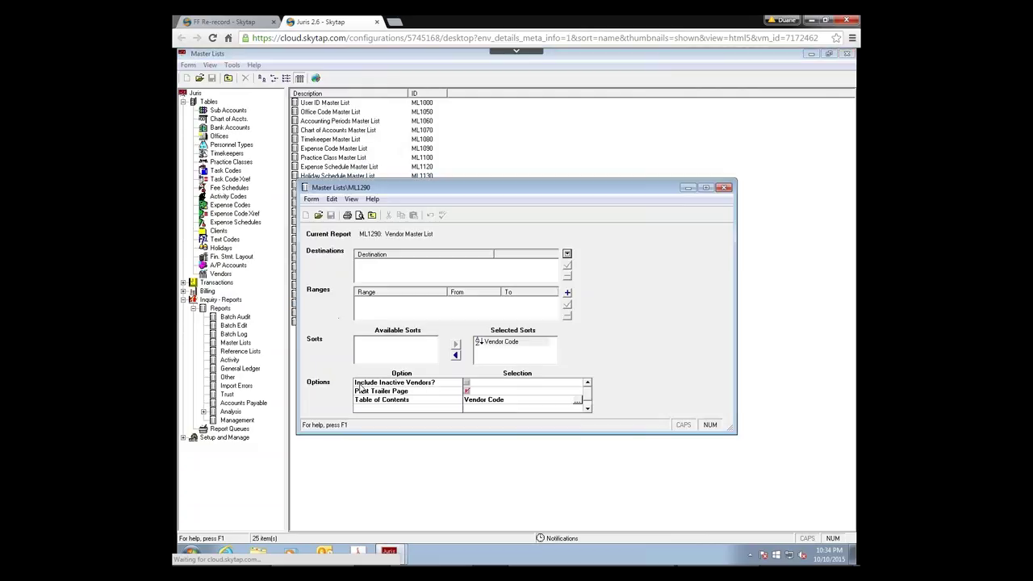
Turn on Include Inactive Vendors? and bring up the Vendor Master List preview.
click(466, 383)
click(466, 382)
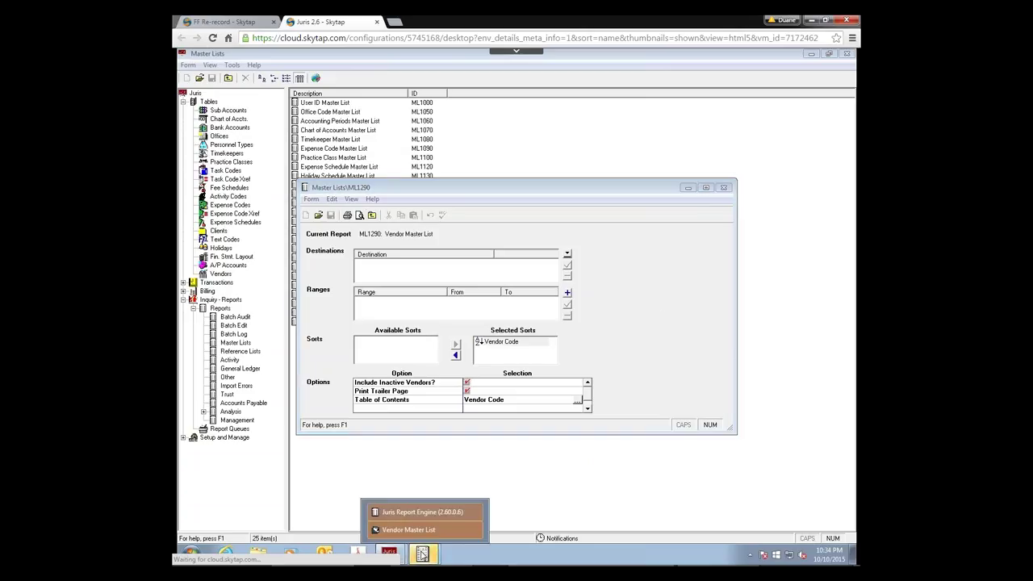
click(418, 554)
click(412, 531)
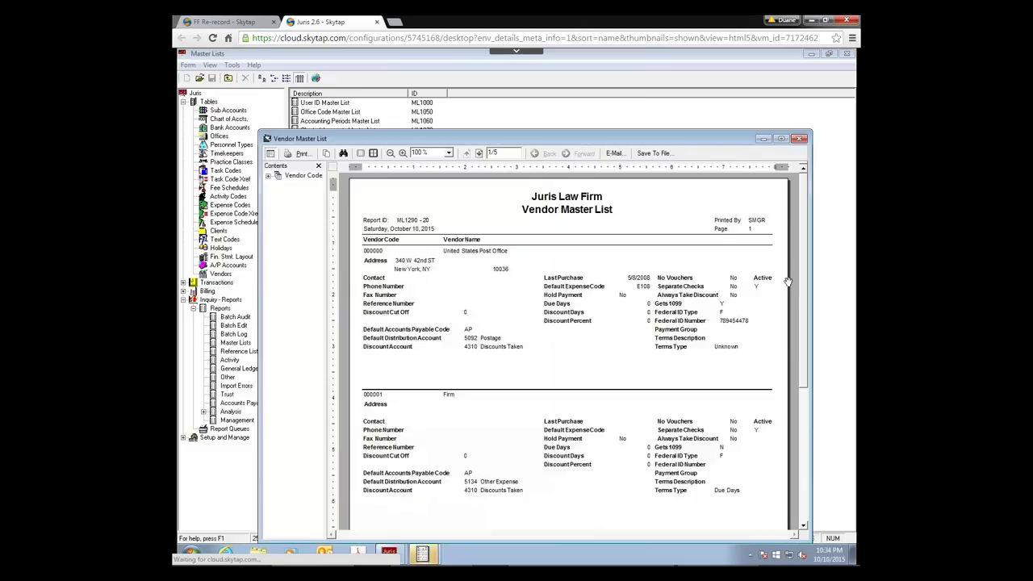
Go to the last page, page 5, to find inactive vendor VISA 111112, then close the preview.
click(479, 154)
click(476, 154)
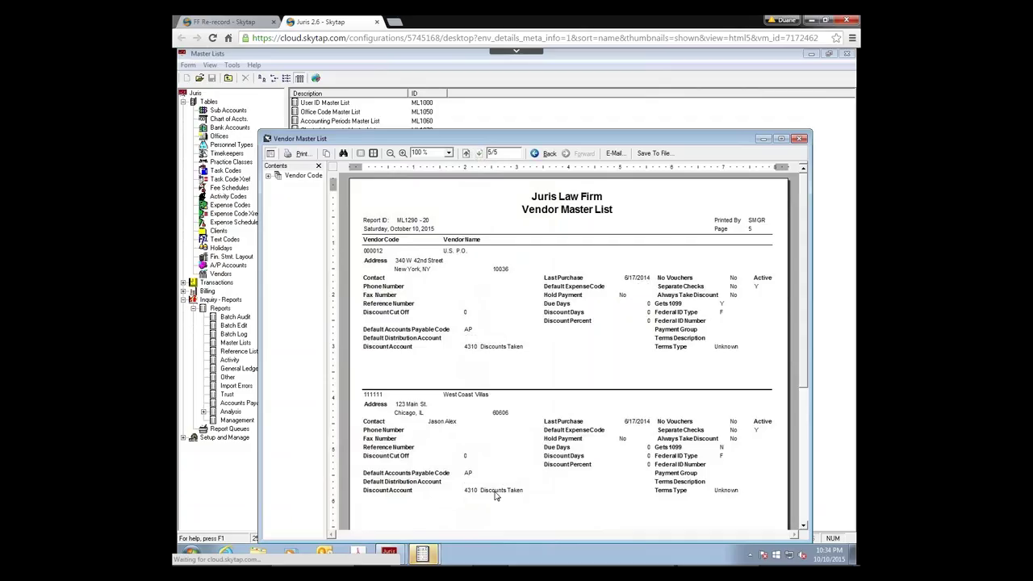
click(803, 526)
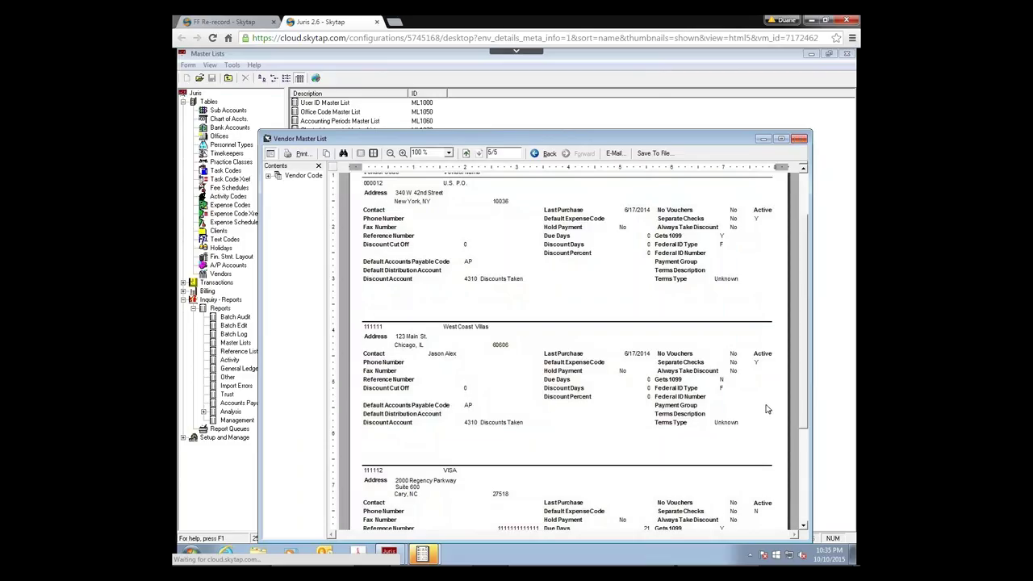
click(726, 189)
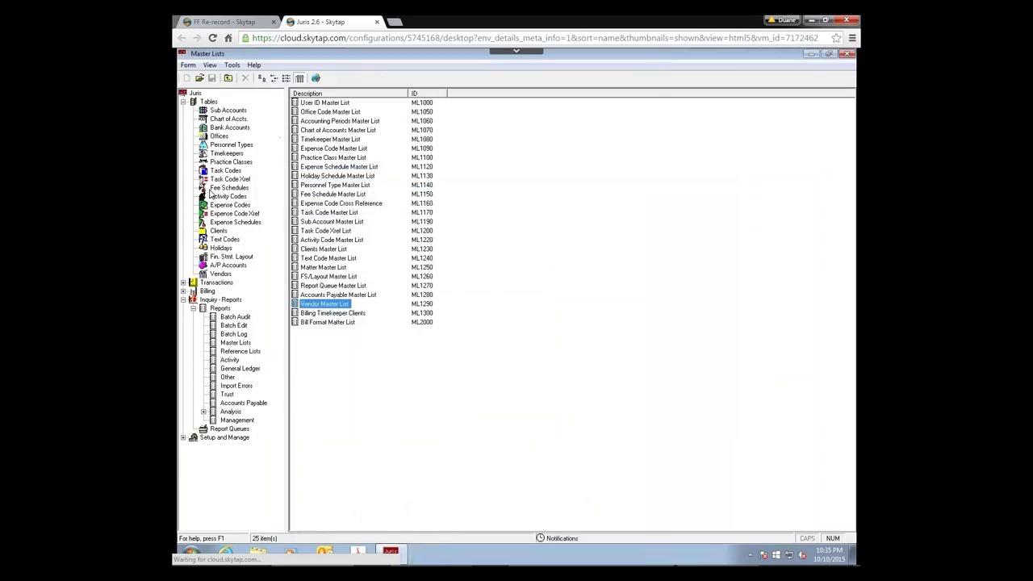
Create a new vendor, change the code's last digit to 2 to load VISA's details, then discard it unsaved.
click(219, 275)
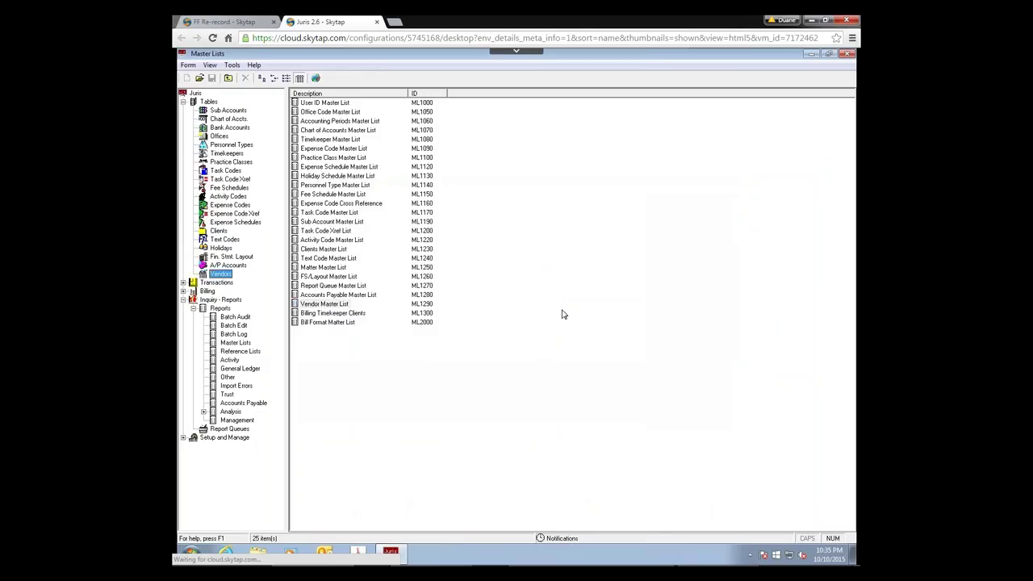
click(187, 78)
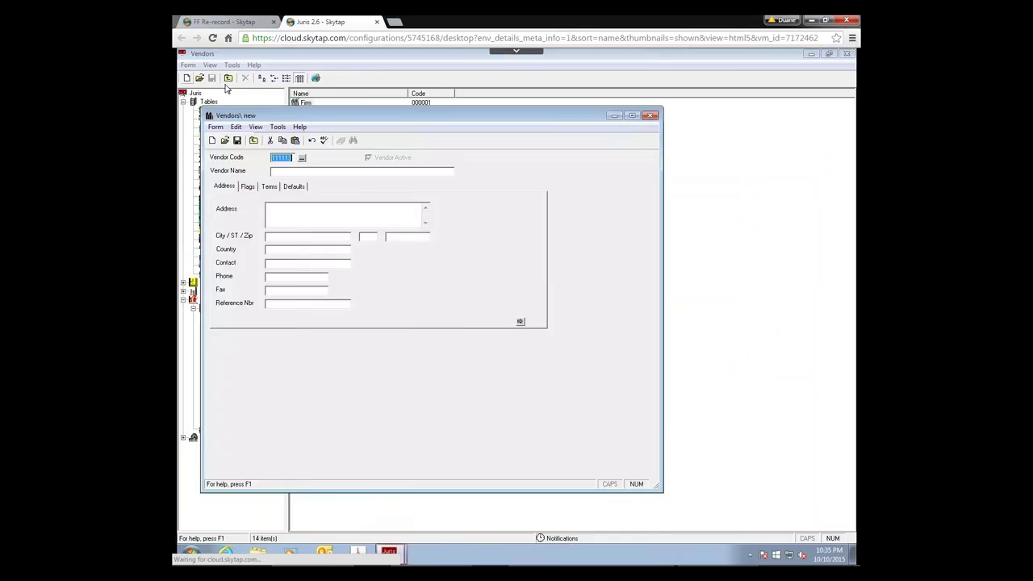
click(292, 159)
key(BackSpace)
text(2)
key(Return)
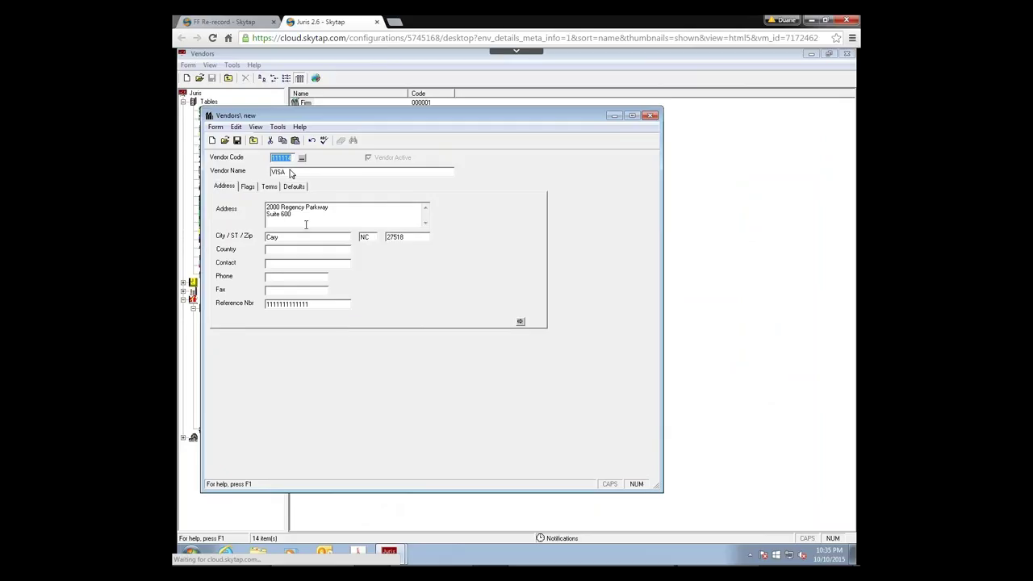
click(651, 117)
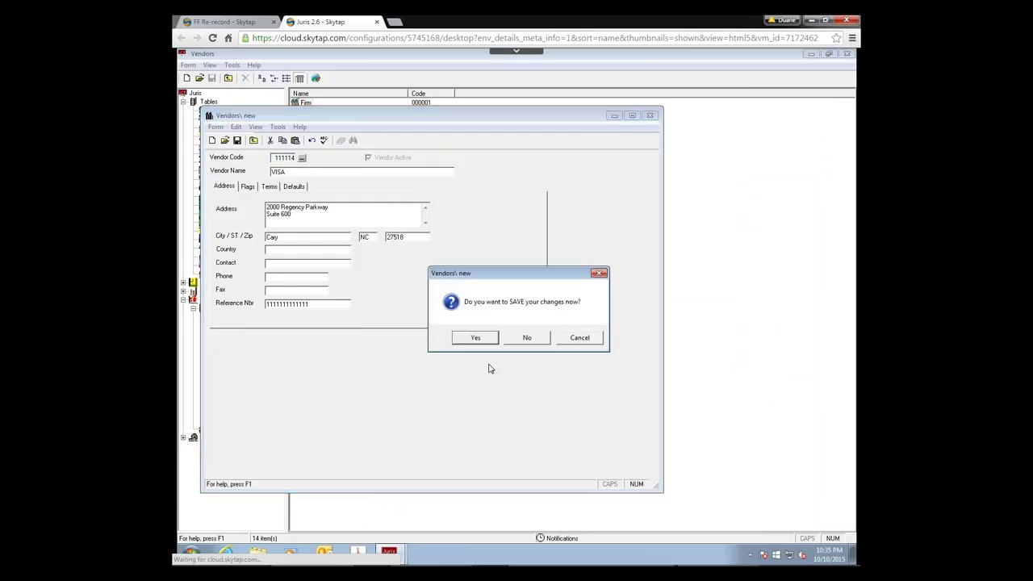
key(n)
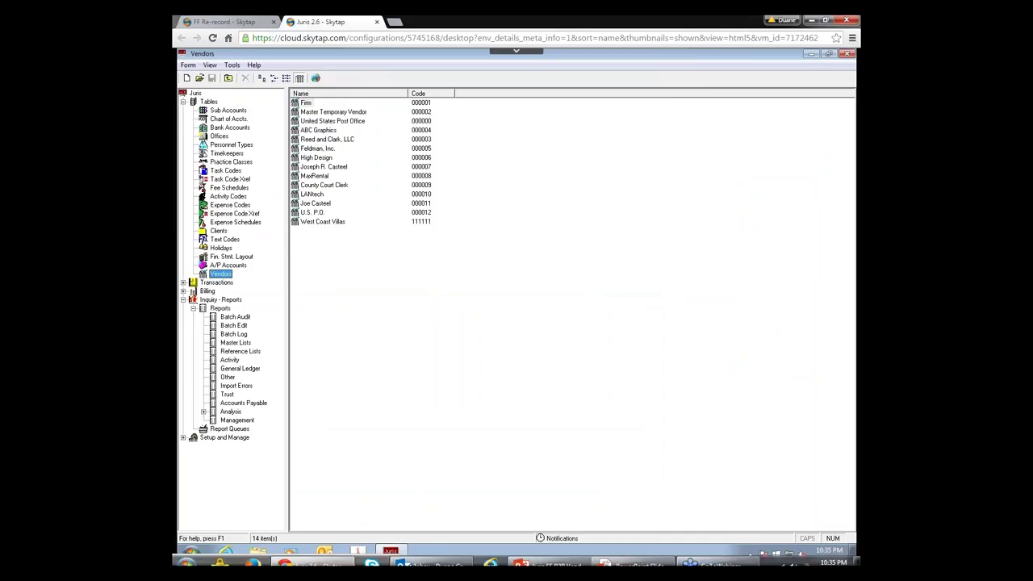
Return to the PowerPoint slideshow and advance to the Combine Duplicate Vendors slide.
mouse_move(549, 561)
click(621, 560)
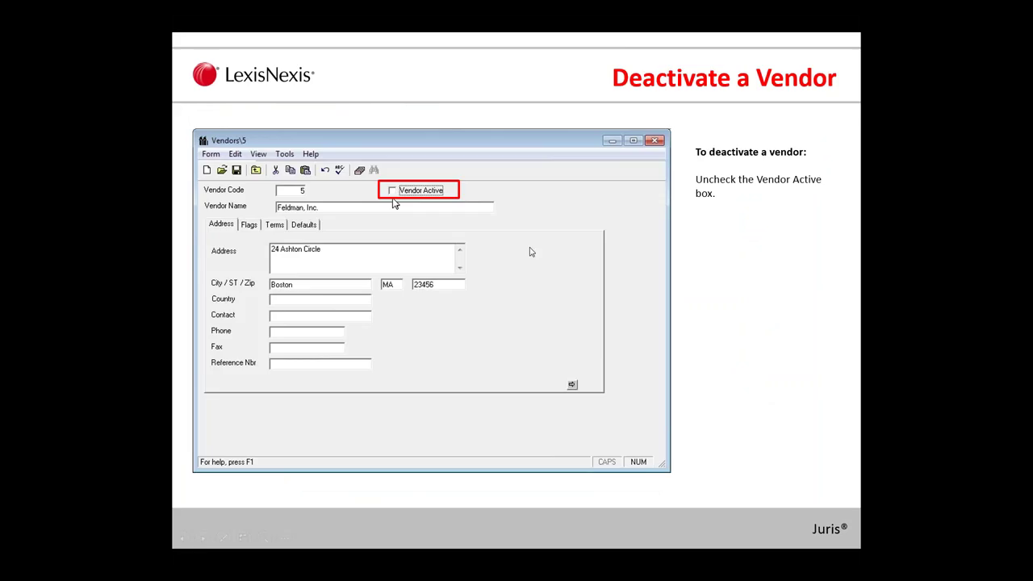
click(572, 252)
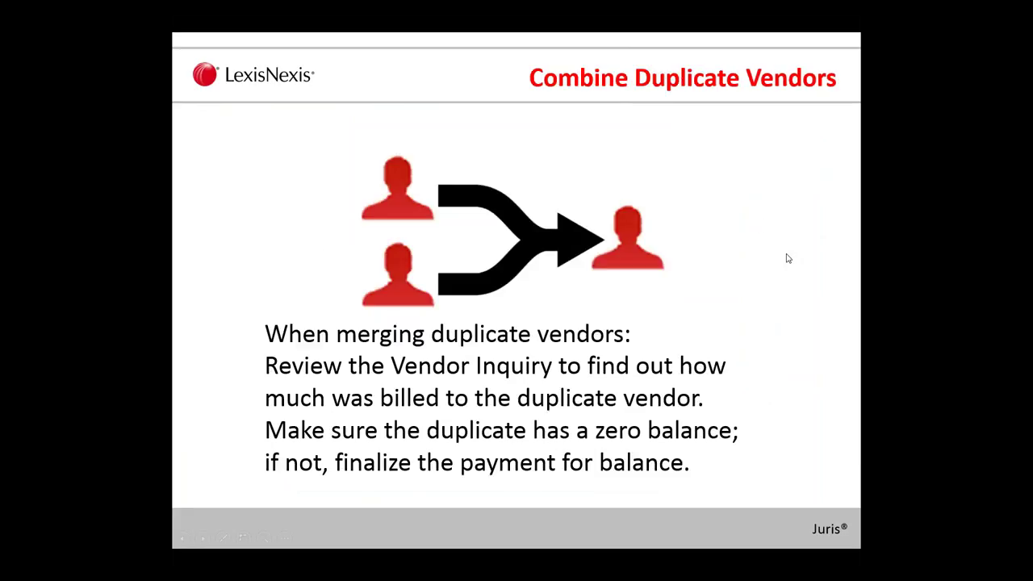
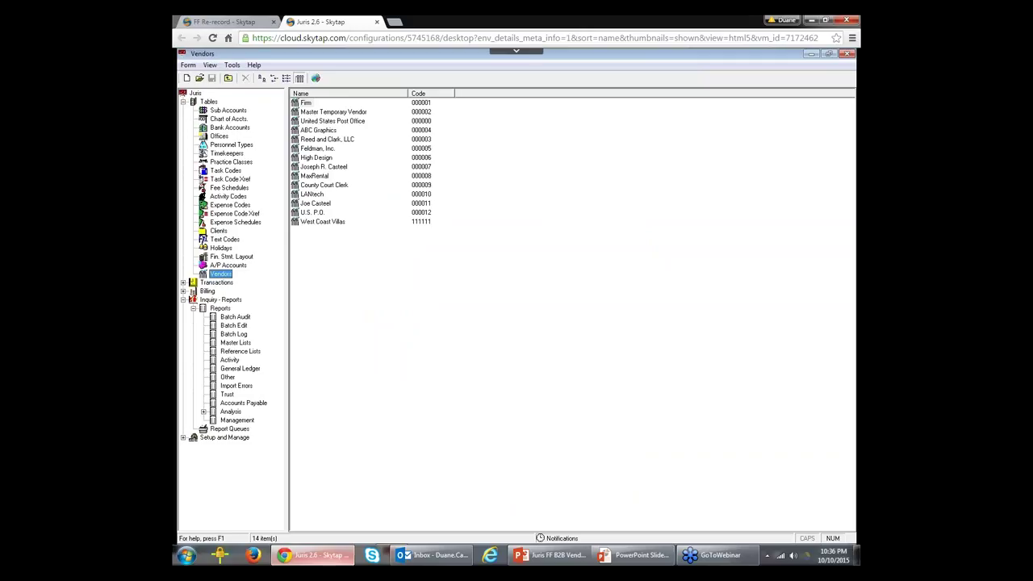
Compare the United States Post Office and U.S. P.O. vendor rows, then show Inquiry - Reports.
click(331, 122)
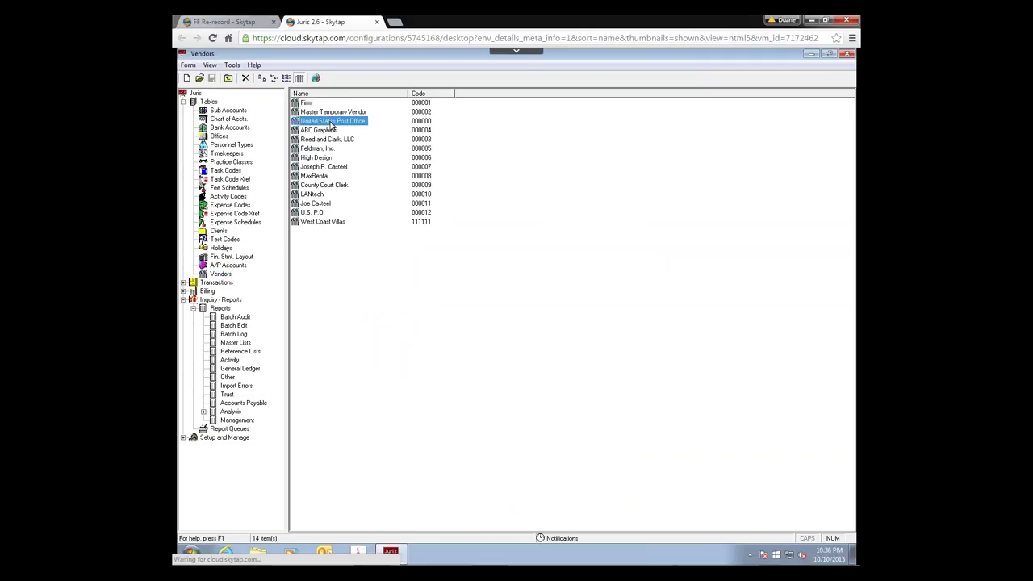
click(317, 213)
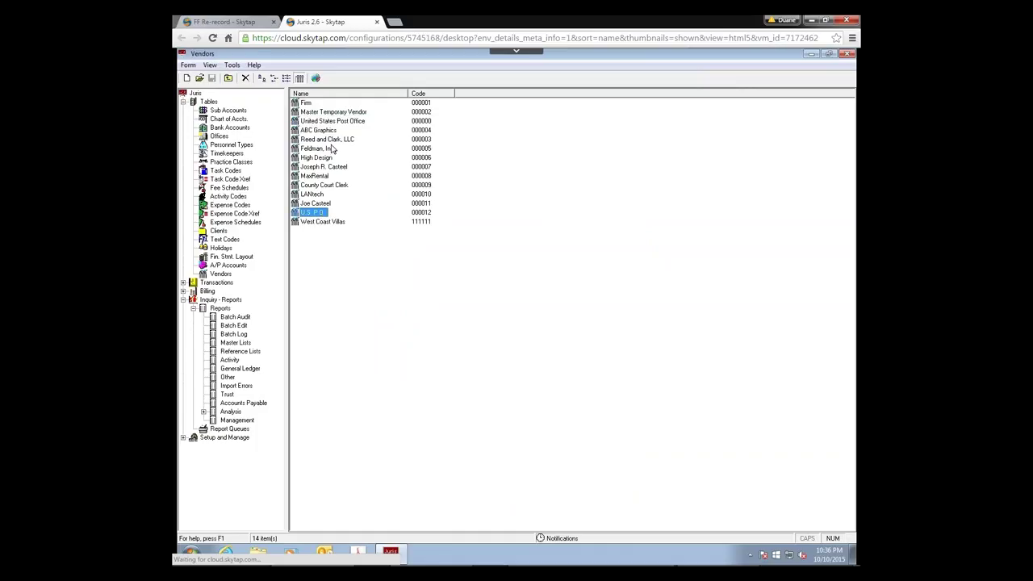
click(334, 123)
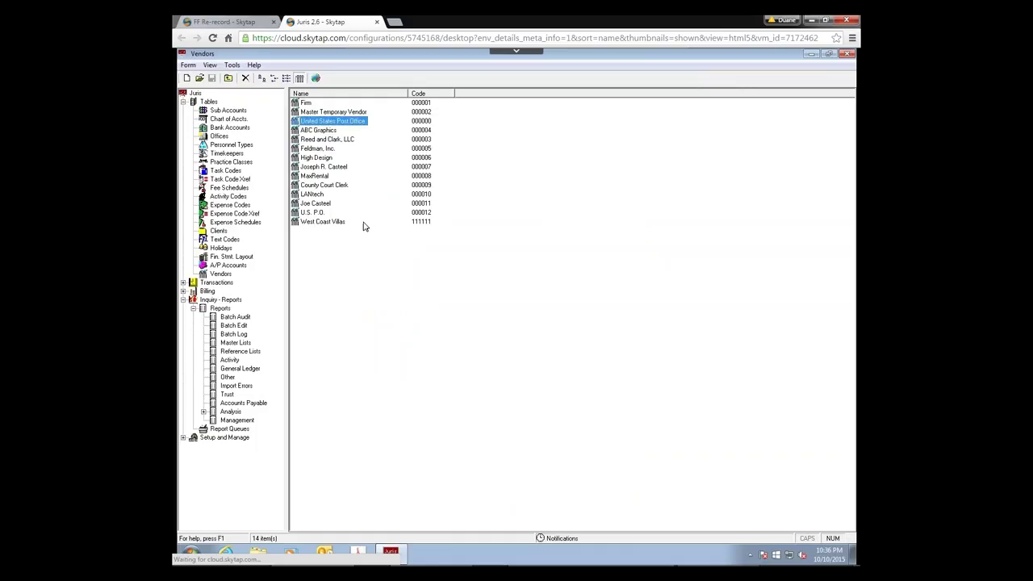
click(315, 213)
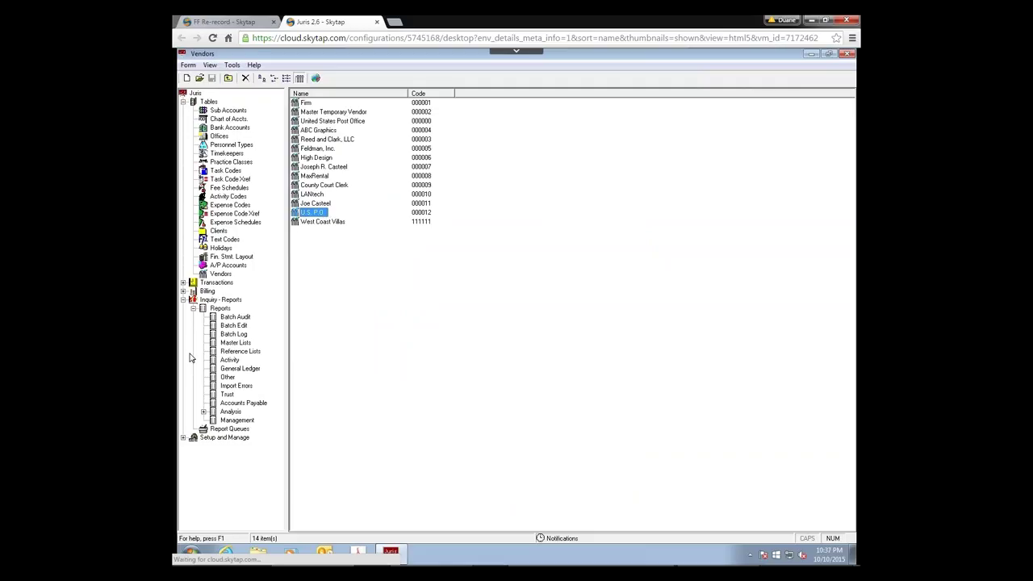
click(211, 301)
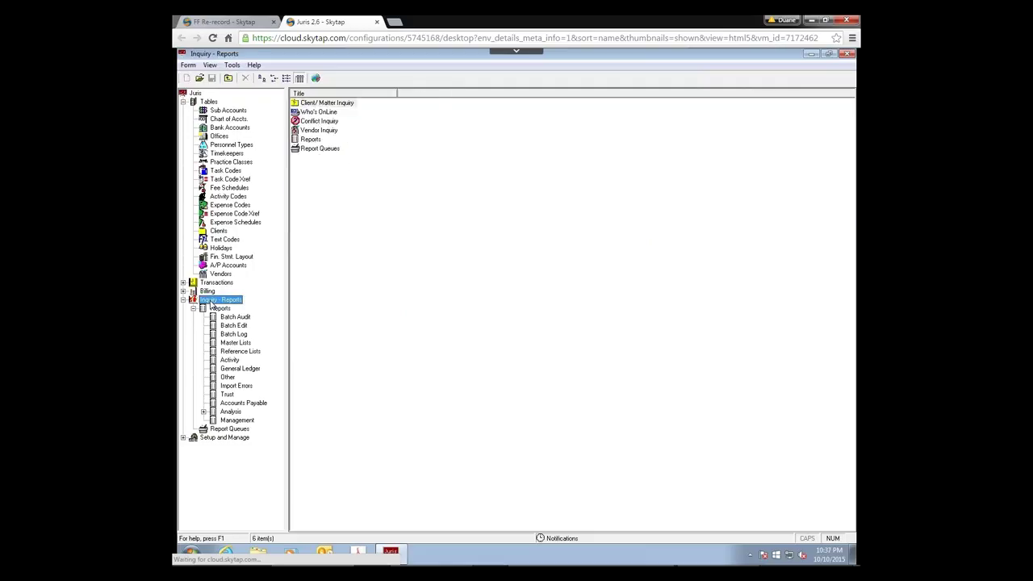
double_click(320, 131)
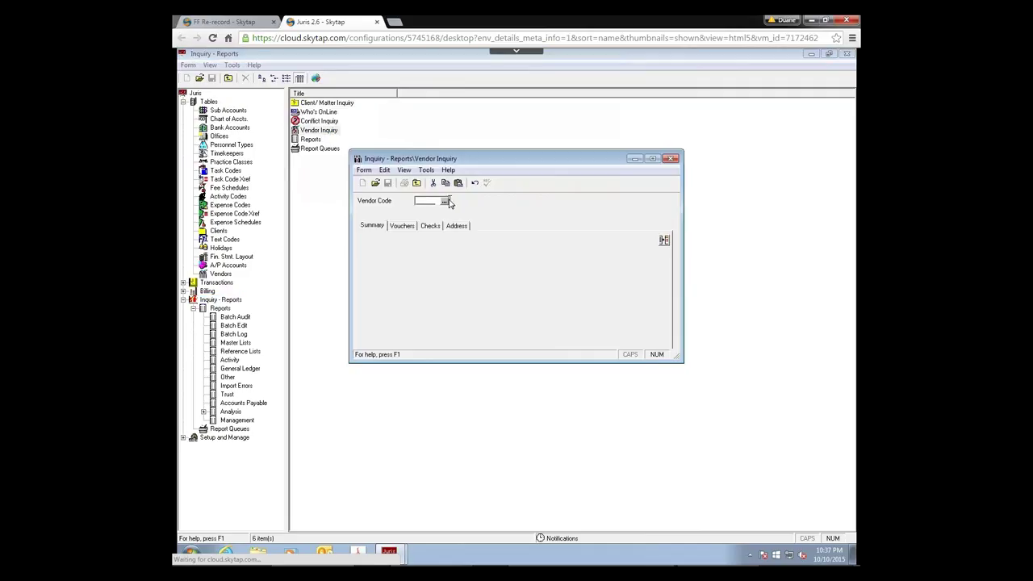
click(445, 202)
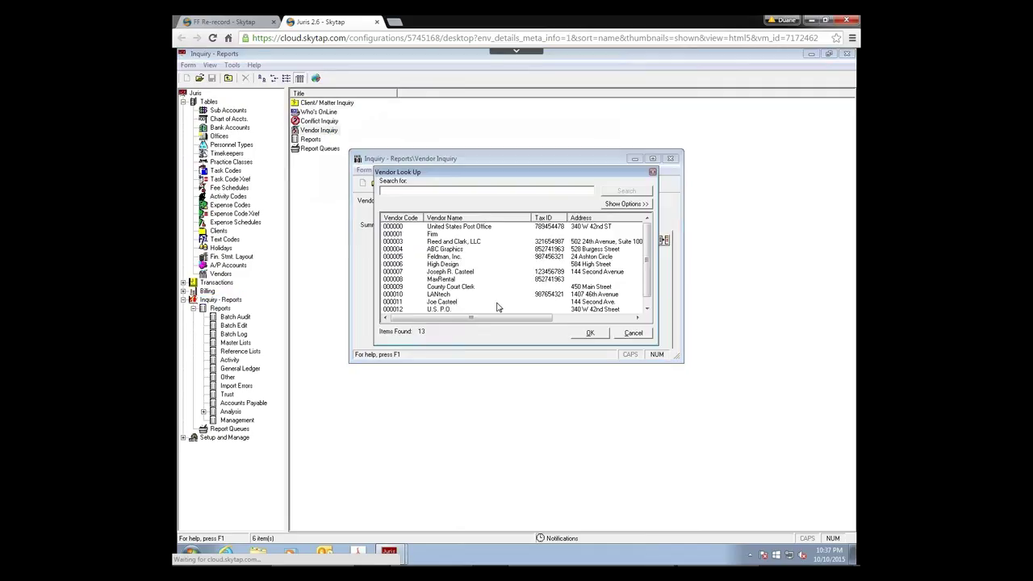
double_click(434, 310)
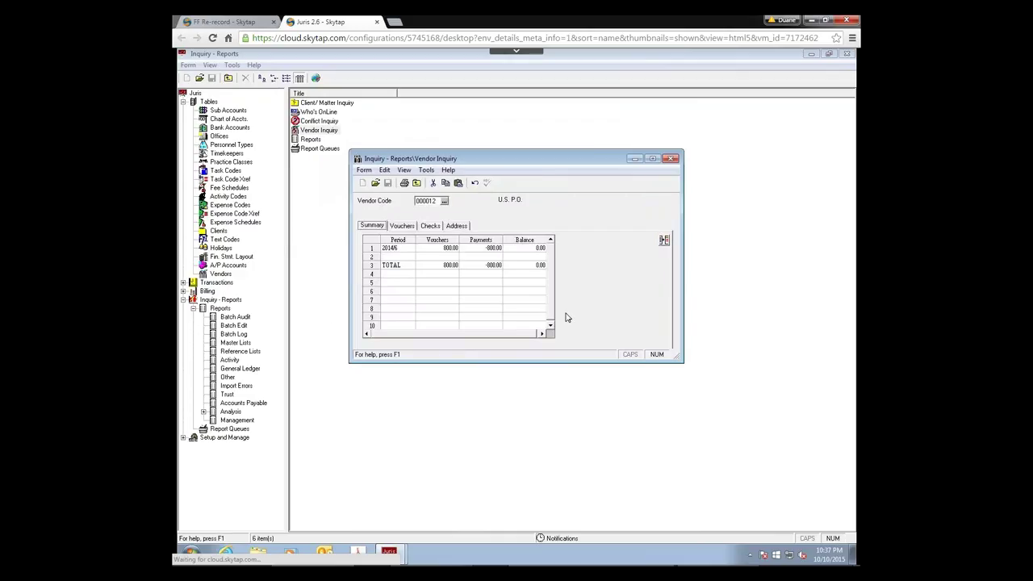
click(671, 159)
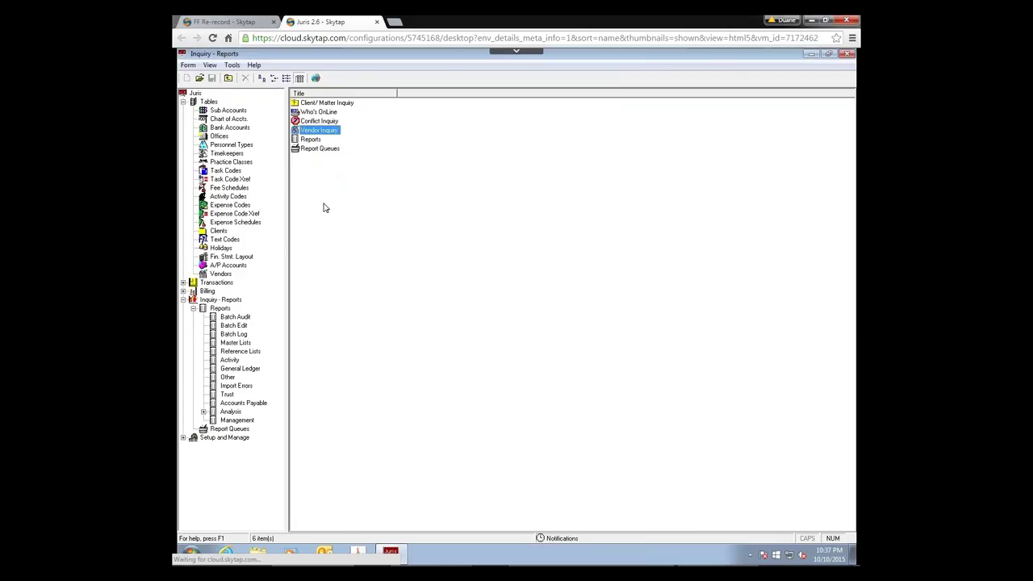
Enter $800.00 as United States Post Office's 2014 supplemental 1099 amount on its Flags tab.
click(222, 275)
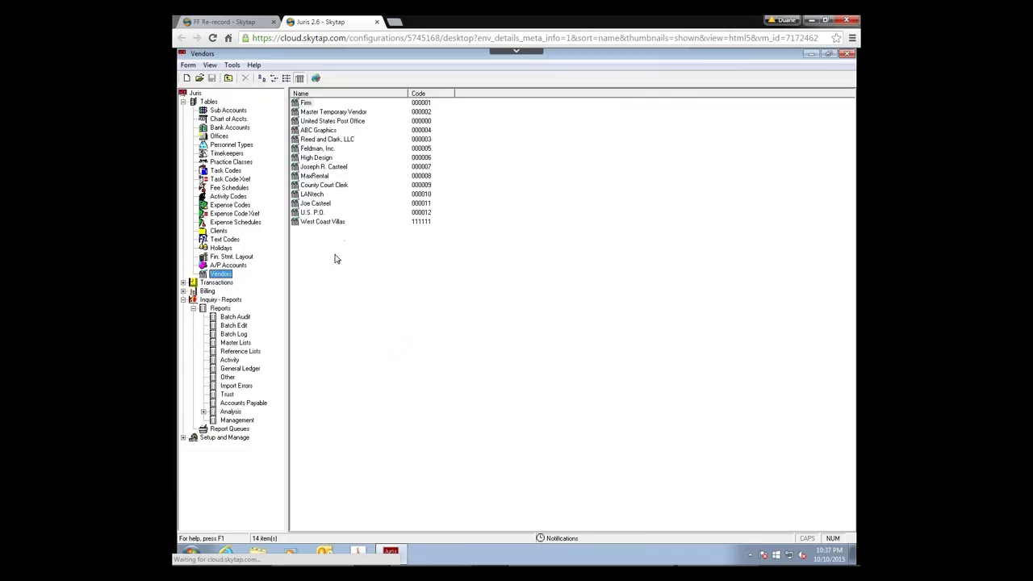
click(321, 121)
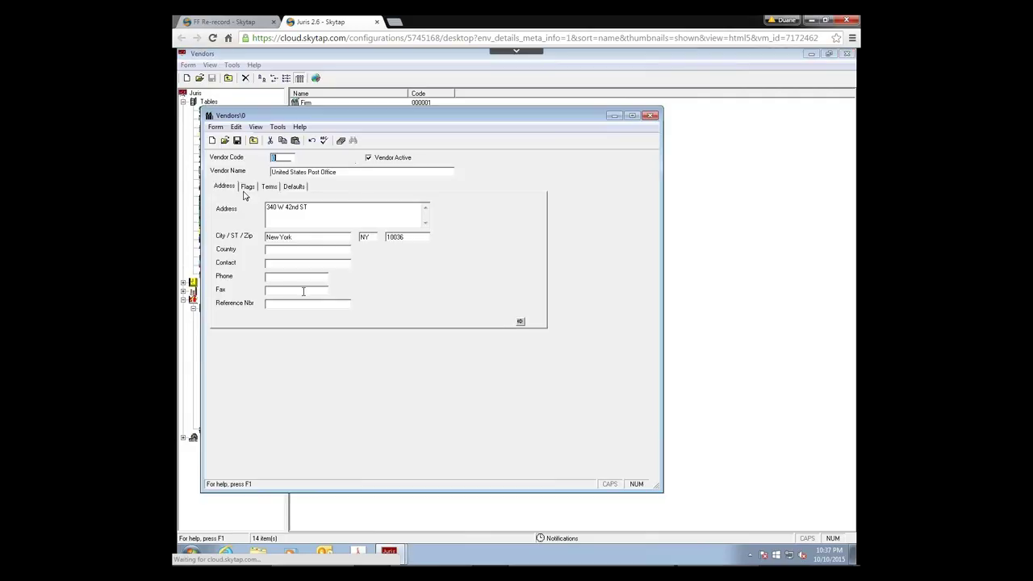
click(247, 187)
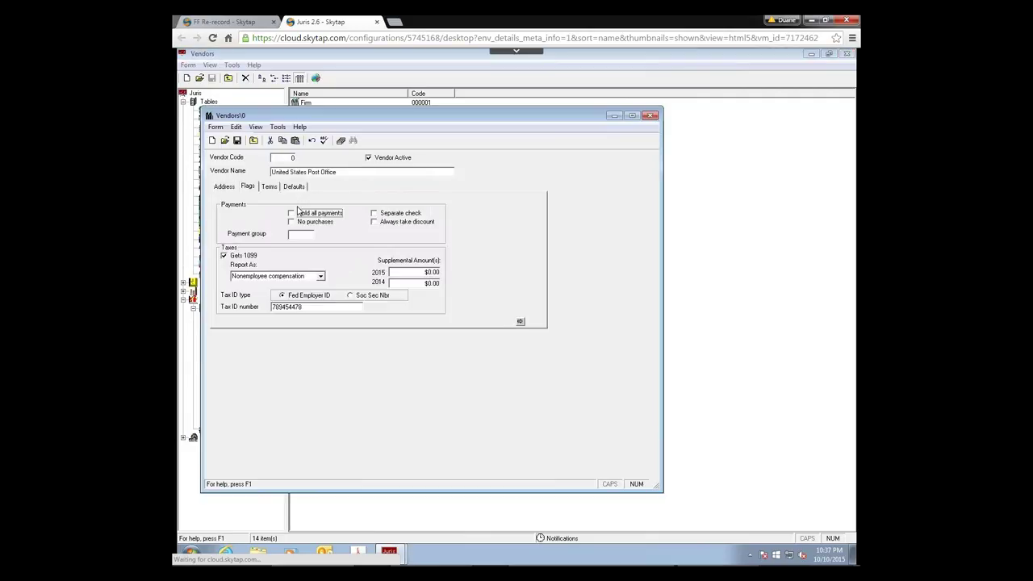
click(409, 283)
text(800)
key(Tab)
click(651, 117)
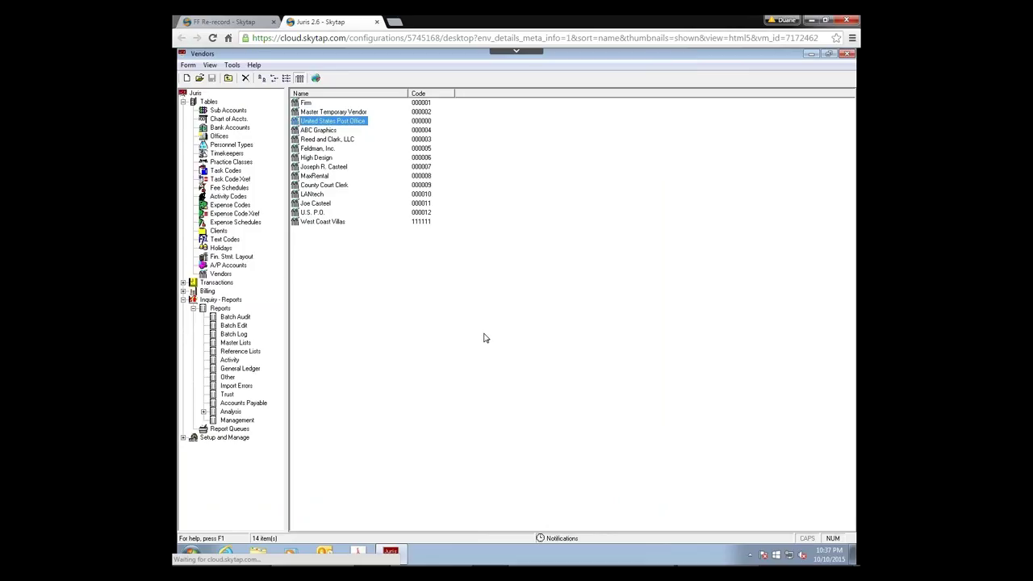
Start a new note card captioned 'Dup Vendor' on the U.S. P.O. vendor record.
double_click(314, 214)
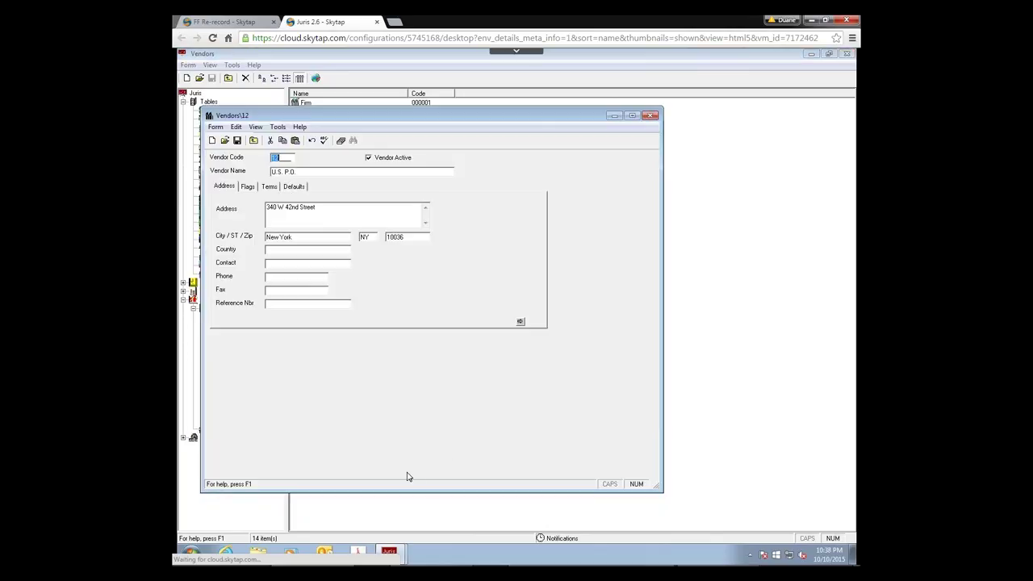
click(340, 141)
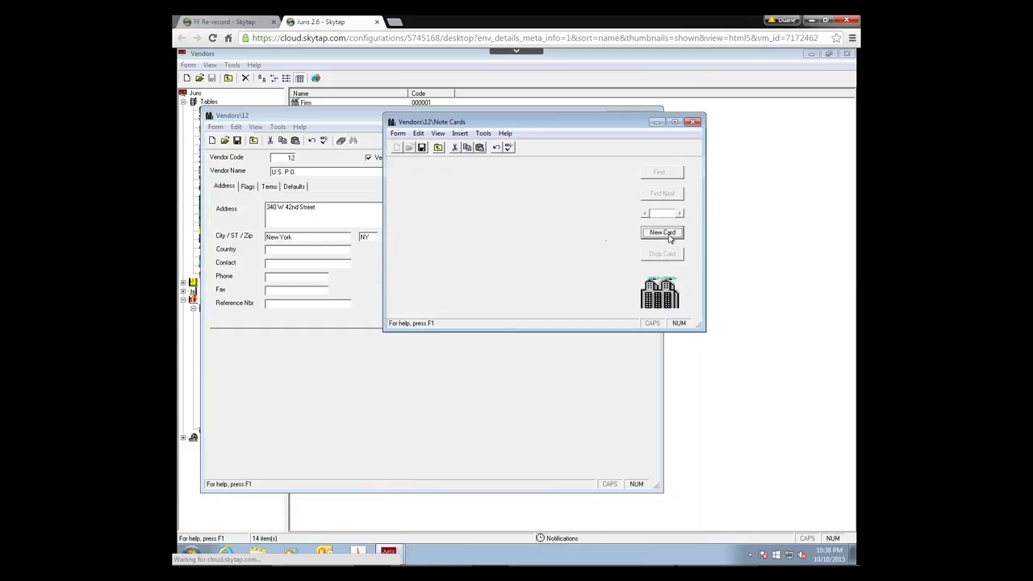
click(663, 232)
text(Dup)
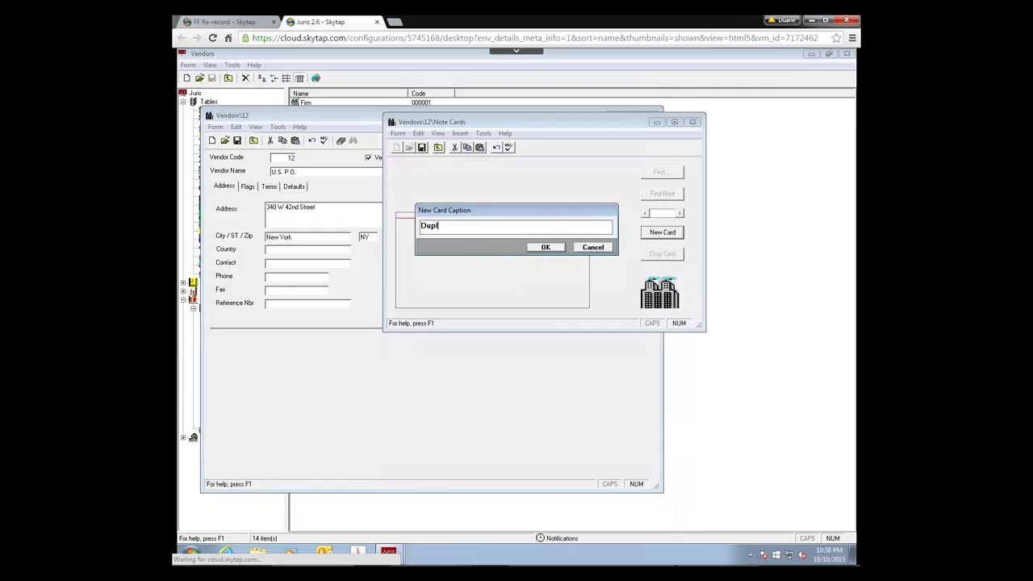
text( Vendor)
click(545, 247)
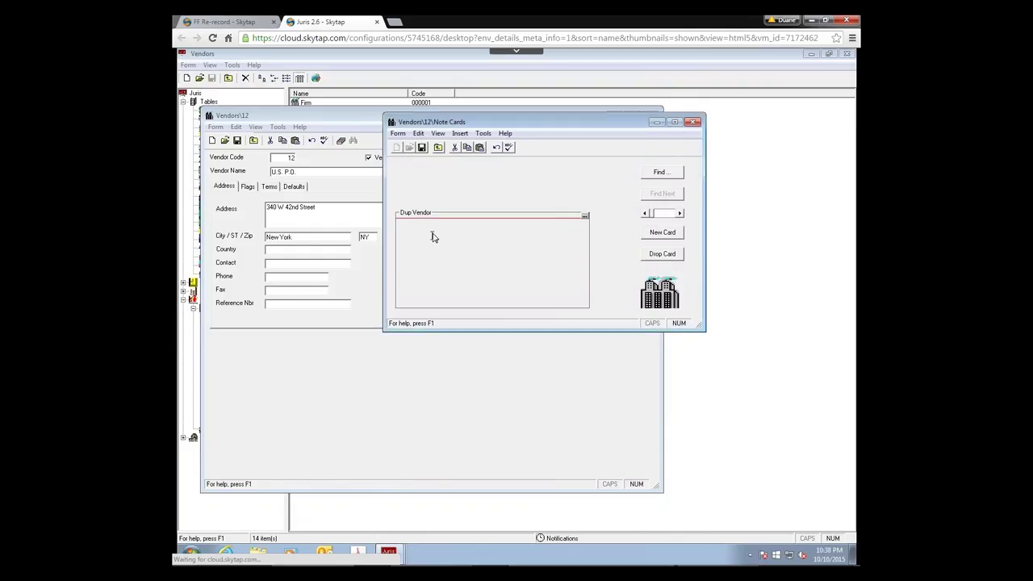
Write a note that this duplicate's information was transferred to the original vendor, and save it.
text(This was a dupe of vendor 000000 U)
text(nited Post Office)
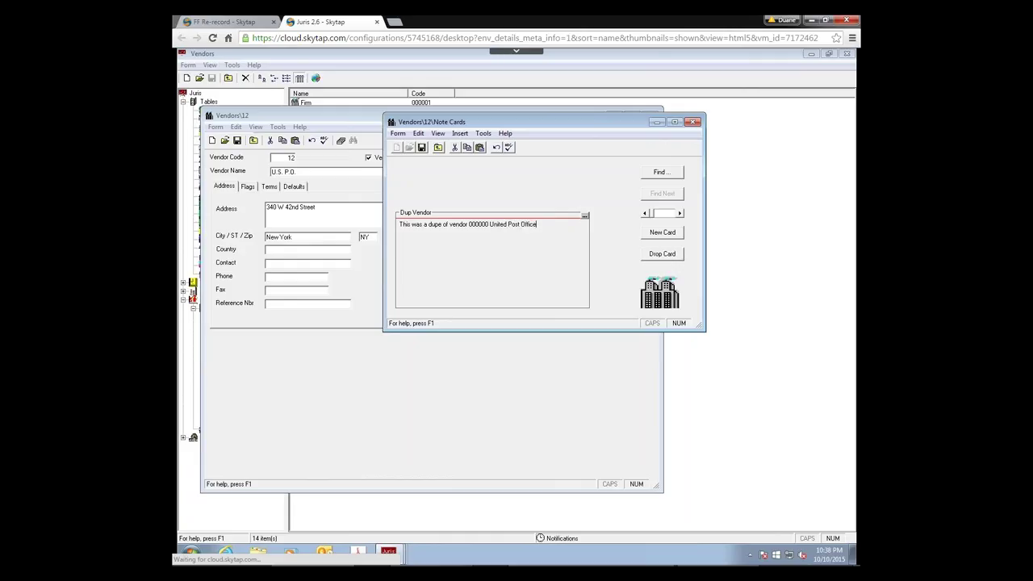
text(.  The information has been transferred to the original vendor.)
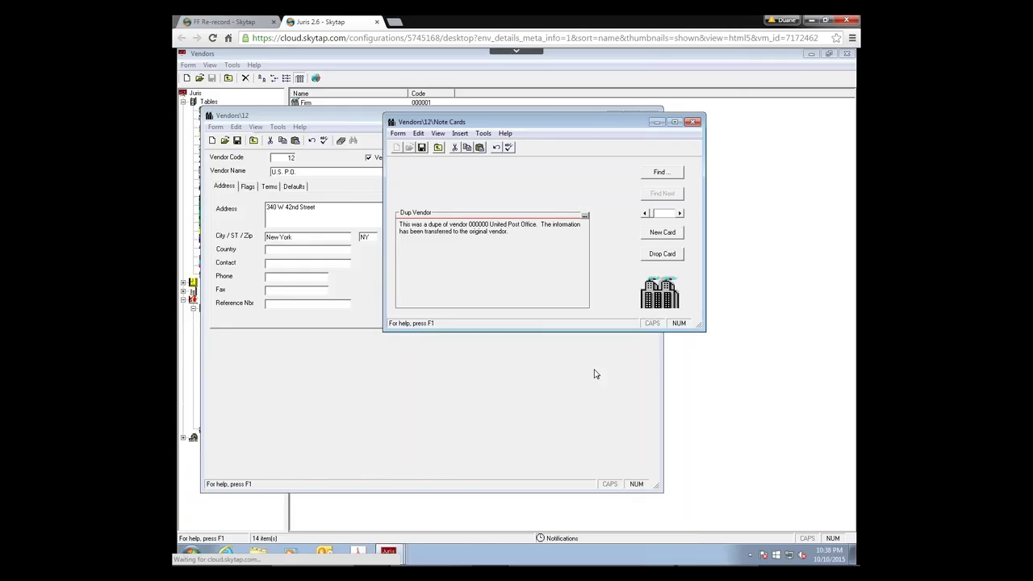
click(421, 147)
click(693, 123)
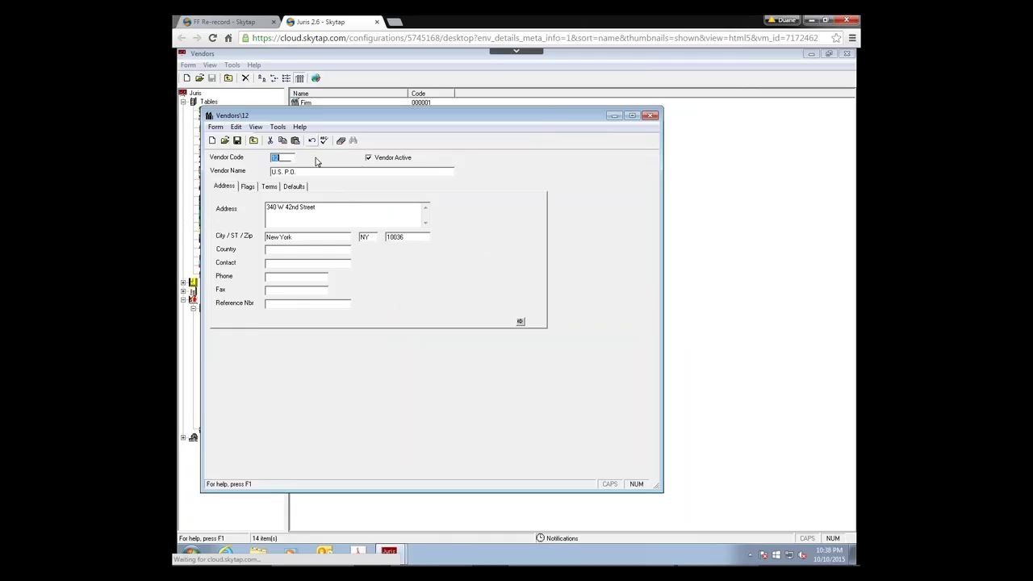
Mark U.S. P.O. inactive, clear its Gets 1099 flag, and save the vendor.
click(374, 159)
click(248, 188)
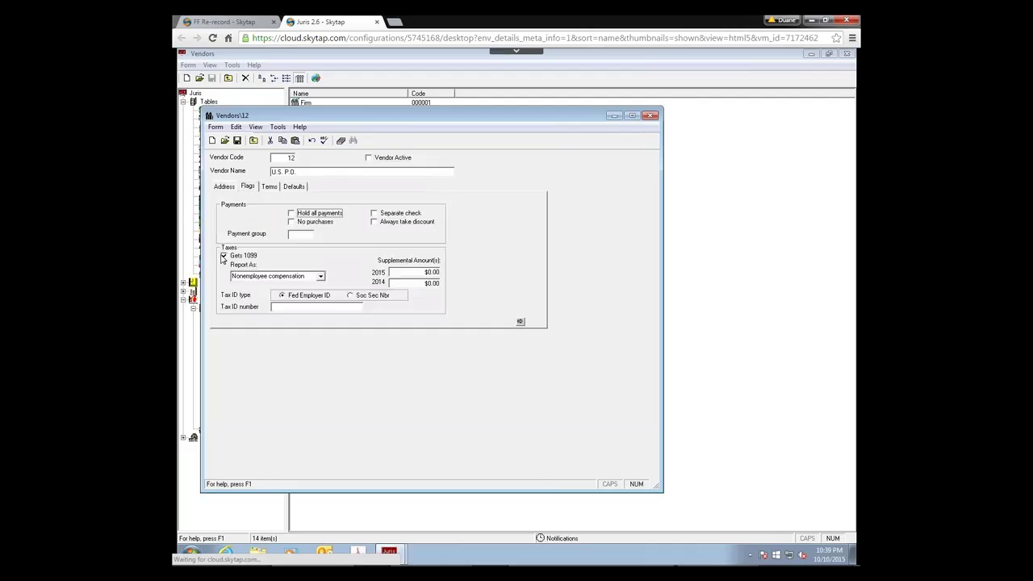
click(224, 256)
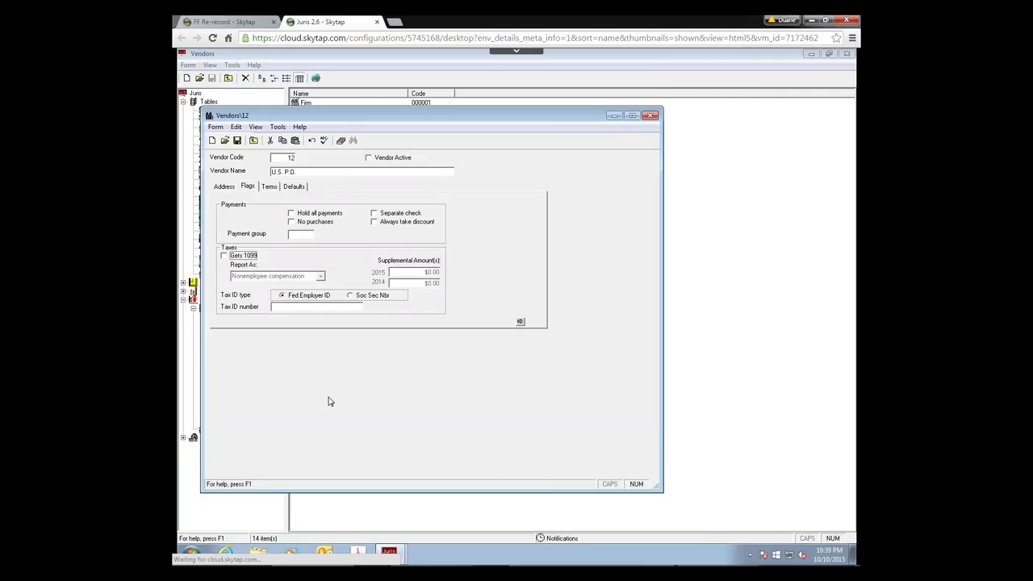
click(225, 189)
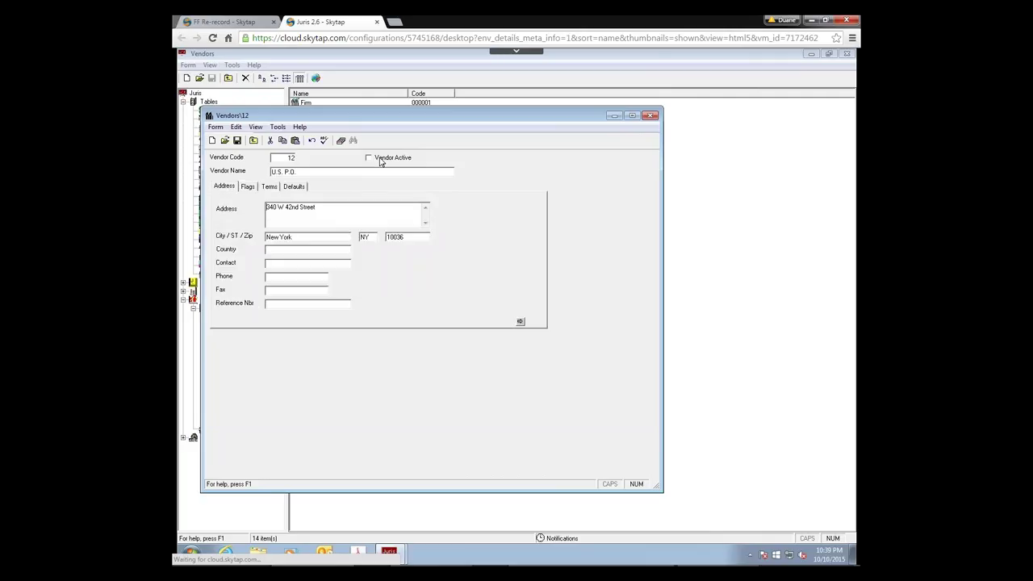
click(237, 142)
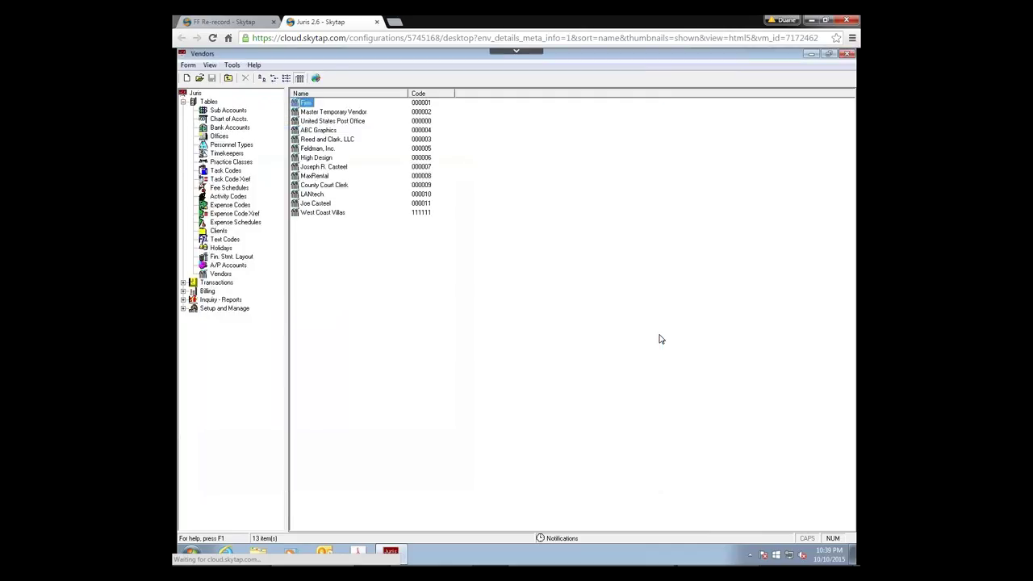
click(319, 121)
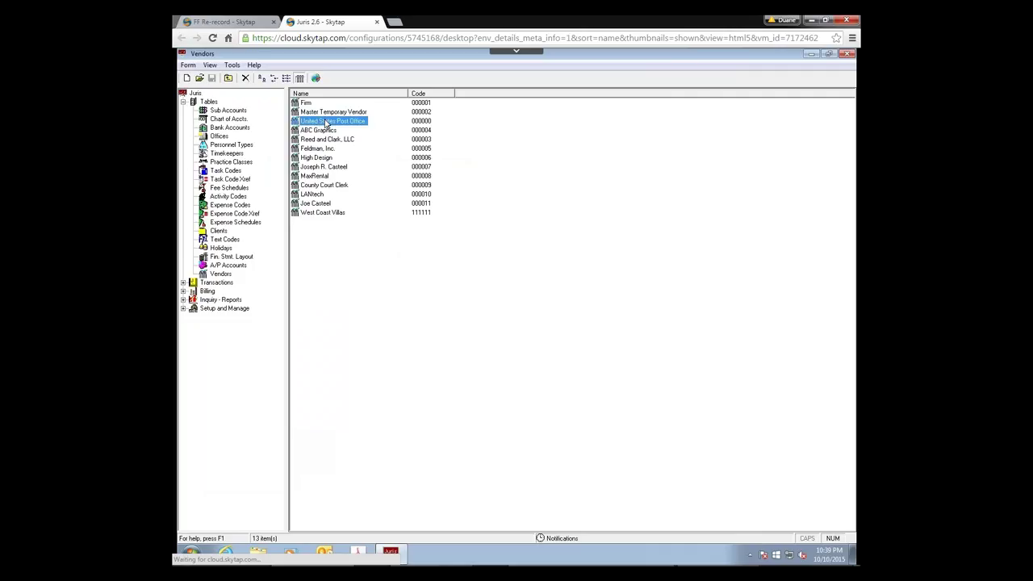
Start a new note card captioned 'Combined w USPO' on the United States Post Office vendor.
double_click(326, 123)
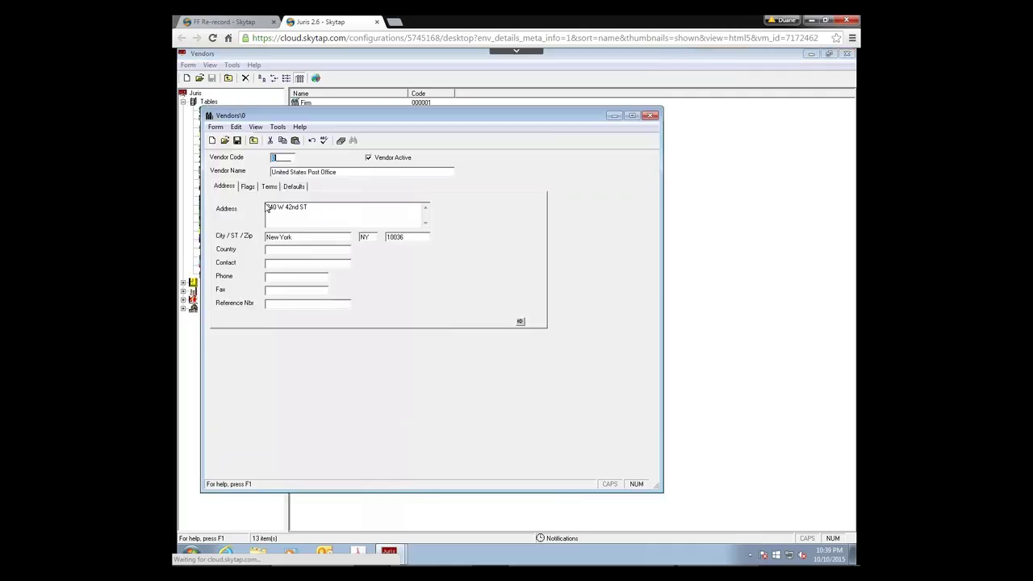
click(248, 186)
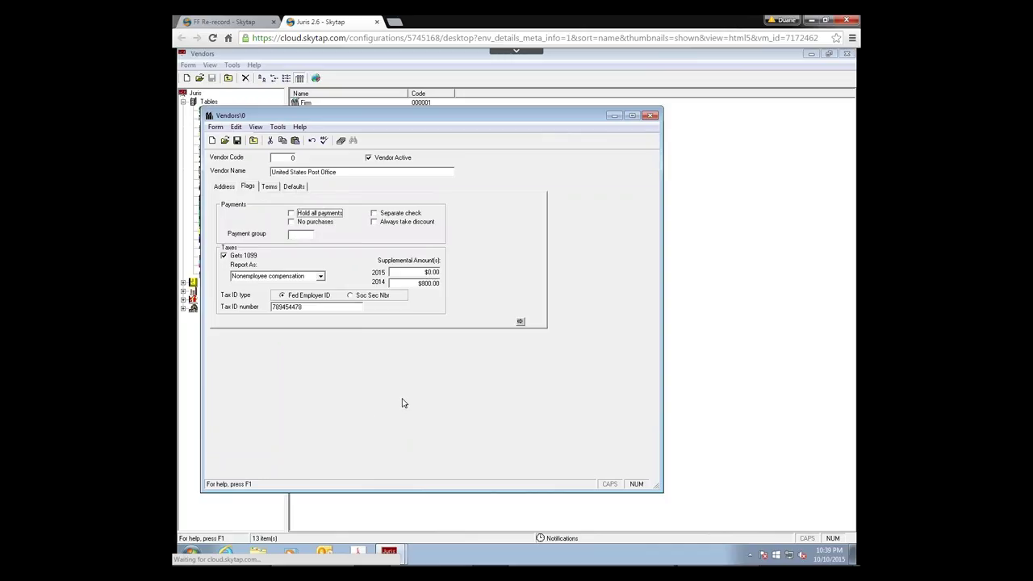
click(341, 141)
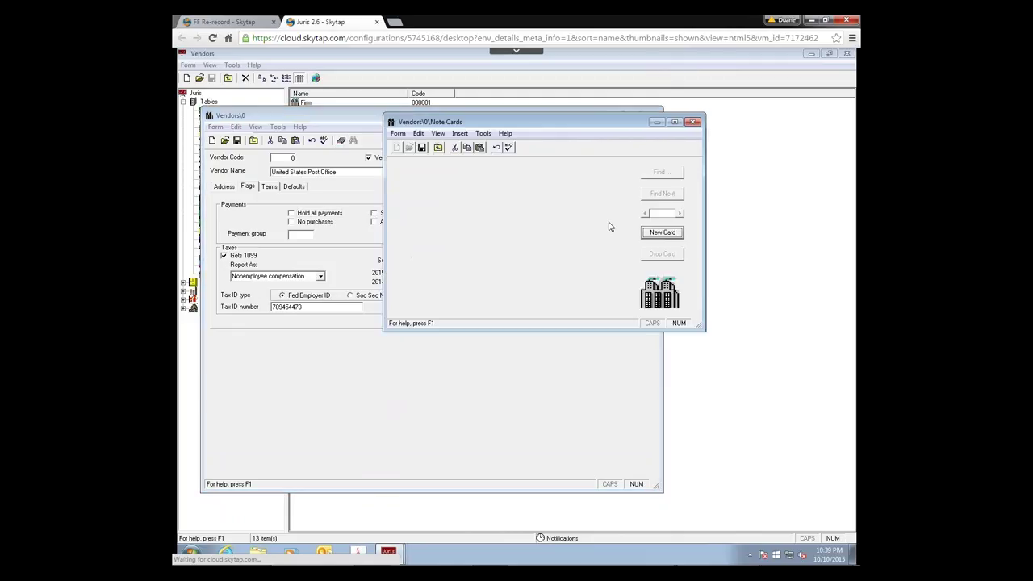
click(663, 237)
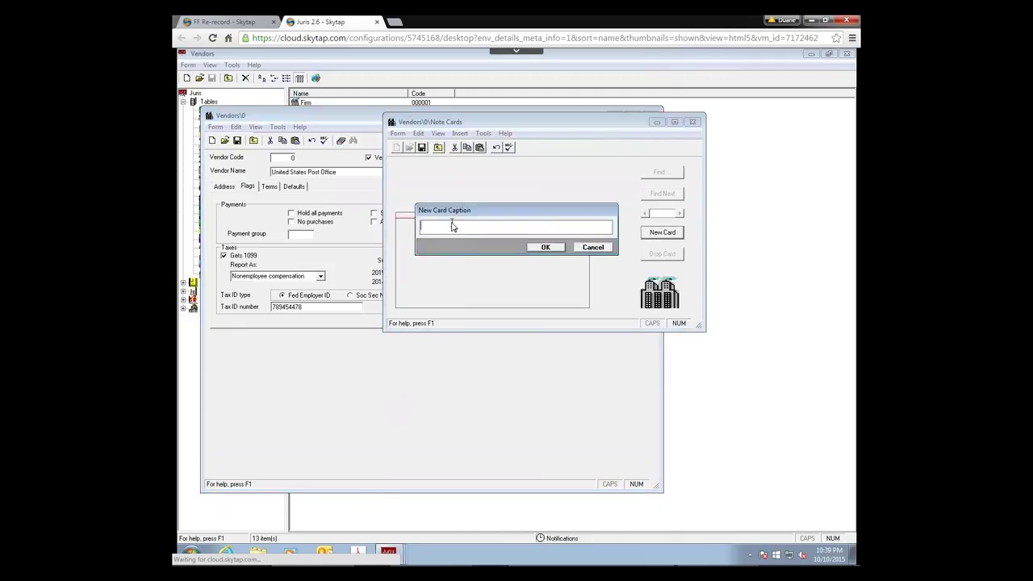
text(Comb)
text(ined with)
key(BackSpace)
key(BackSpace)
key(BackSpace)
key(BackSpace)
click(546, 246)
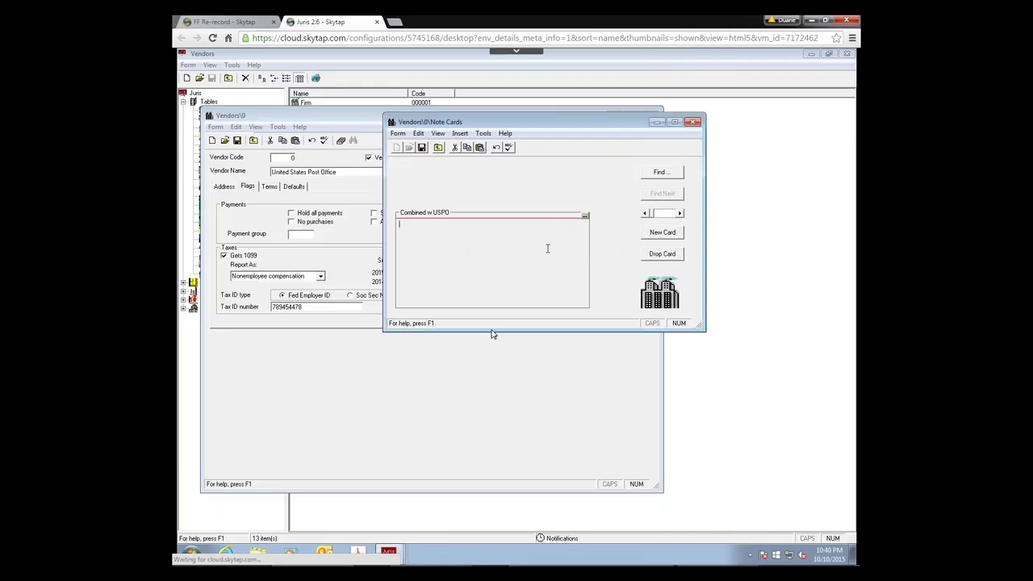
Write the note about combining with the USPO duplicate and adding payments to supplemental amount, then save.
click(434, 245)
text(Combined with USPO 111112 and added payments to sup)
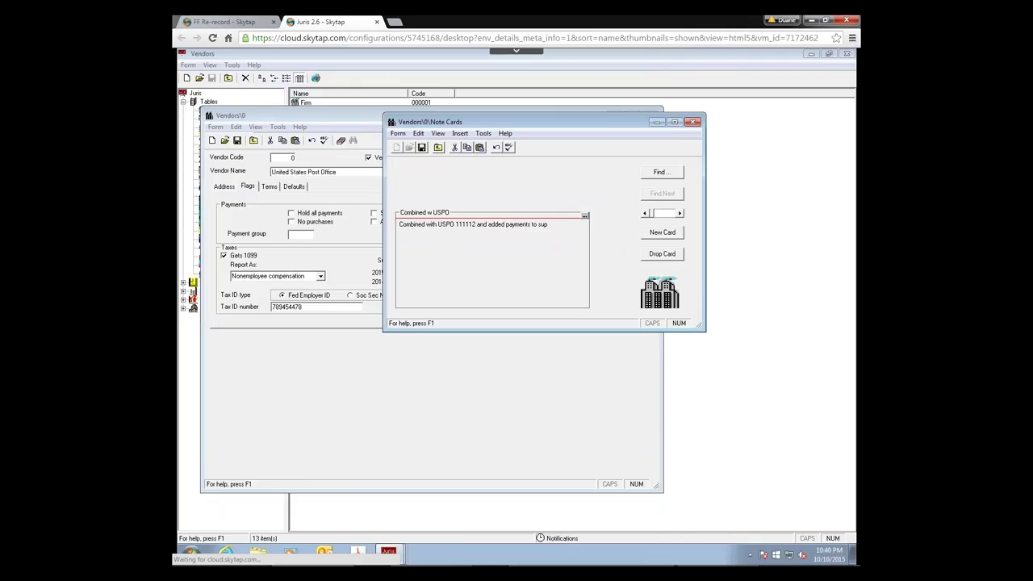
text(plemental amount.)
click(449, 243)
click(422, 148)
click(694, 123)
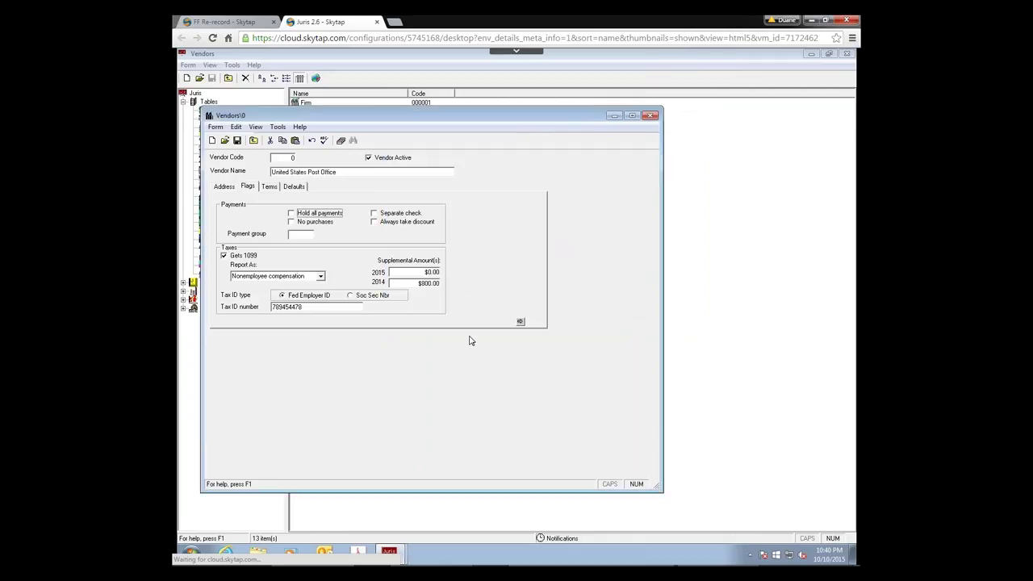
Close the vendor form and advance the slide show to the 'Vendor Group vs AP Group' slide.
click(650, 115)
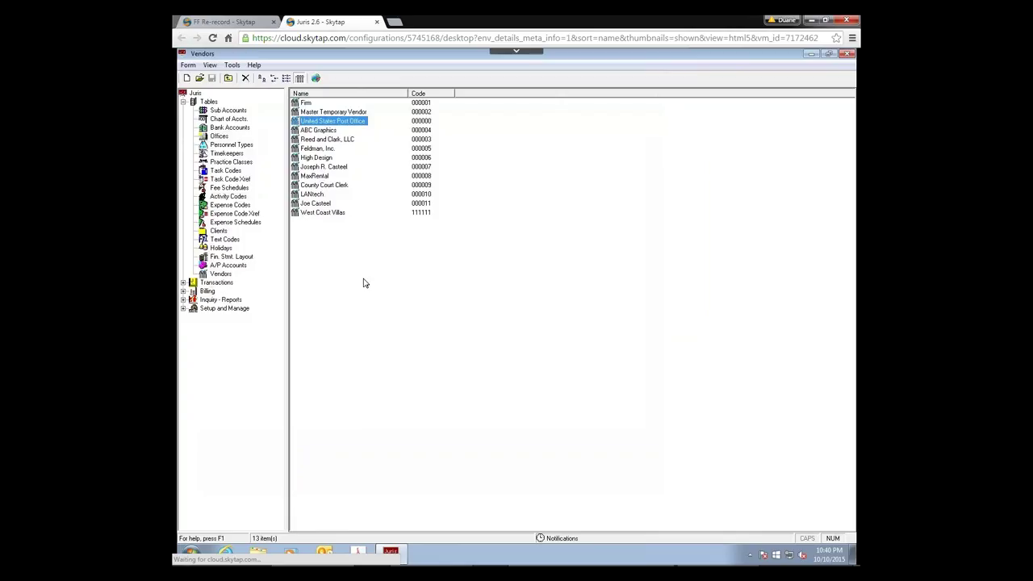
mouse_move(371, 562)
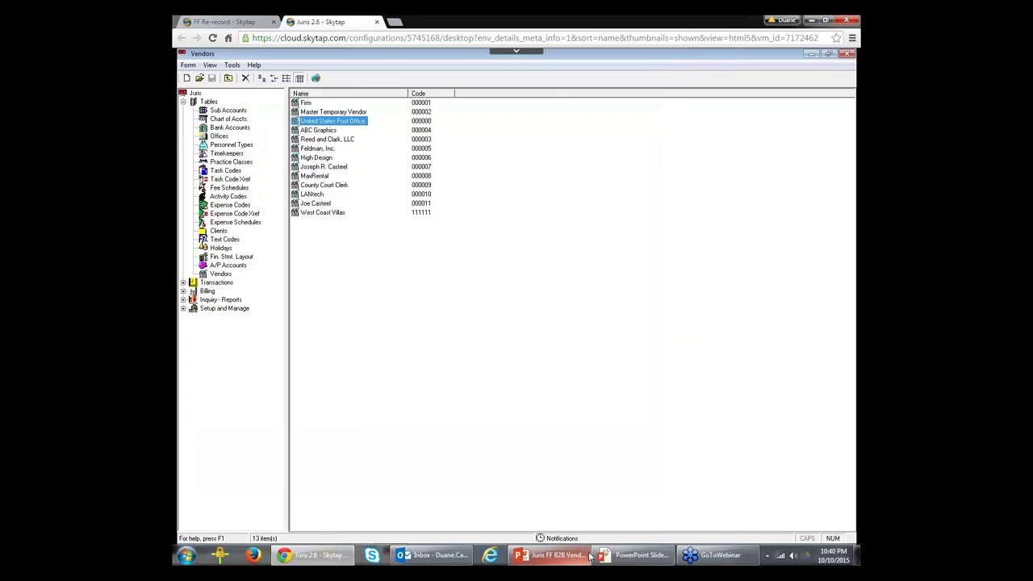
click(631, 563)
click(351, 227)
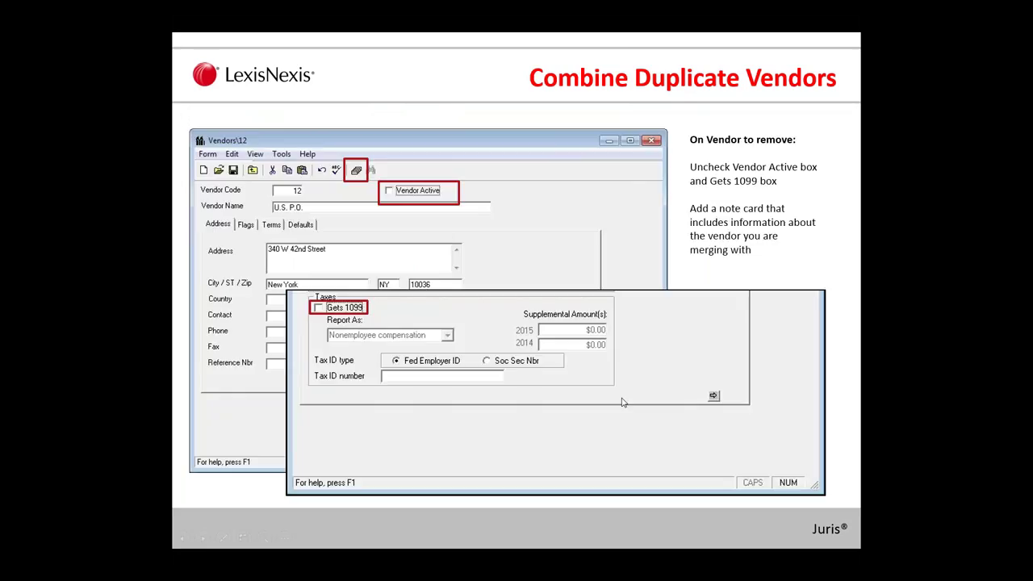
click(583, 204)
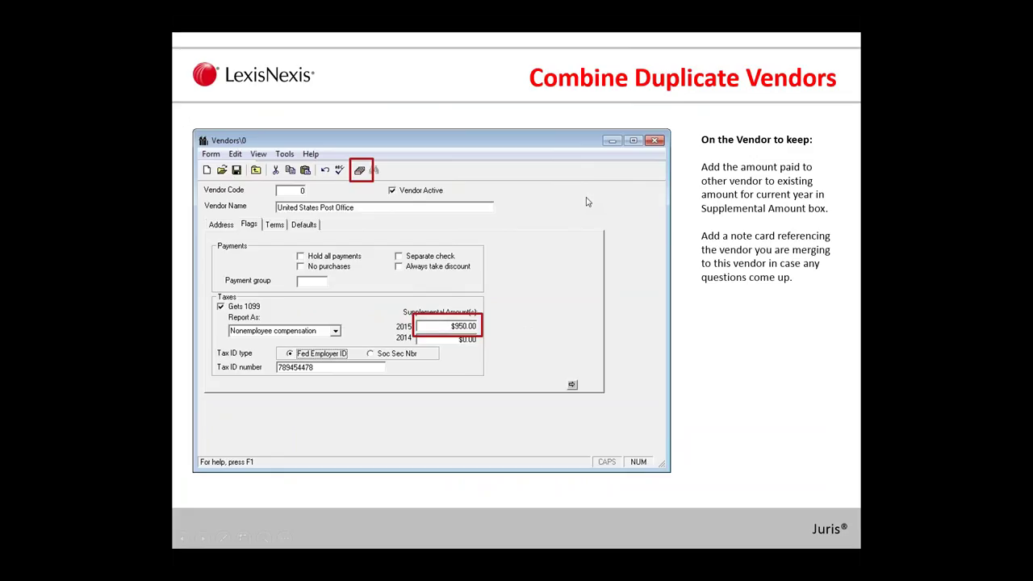
click(588, 202)
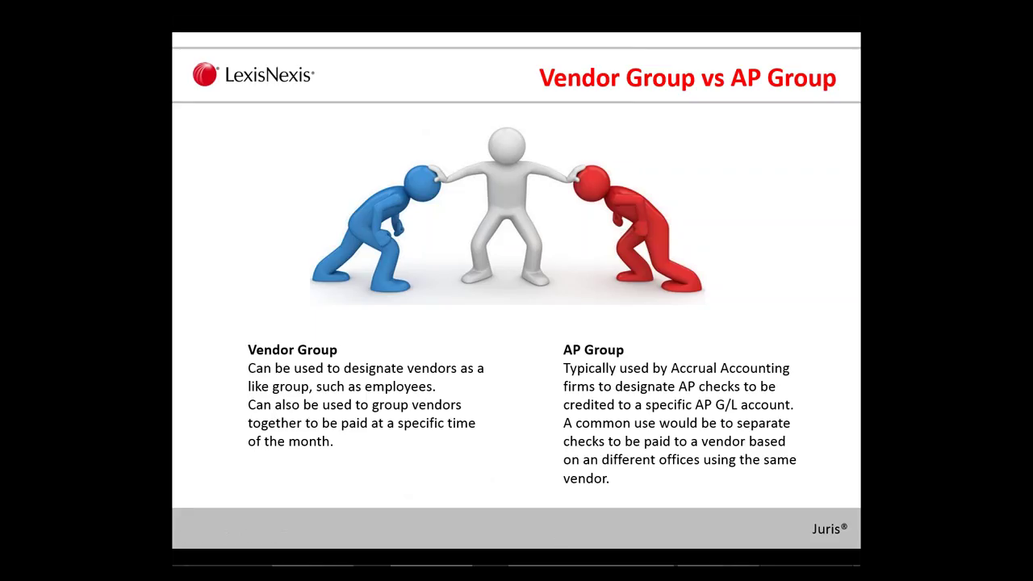
Back in Juris, give the selected vendor payment group wk1 and save its record.
mouse_move(440, 565)
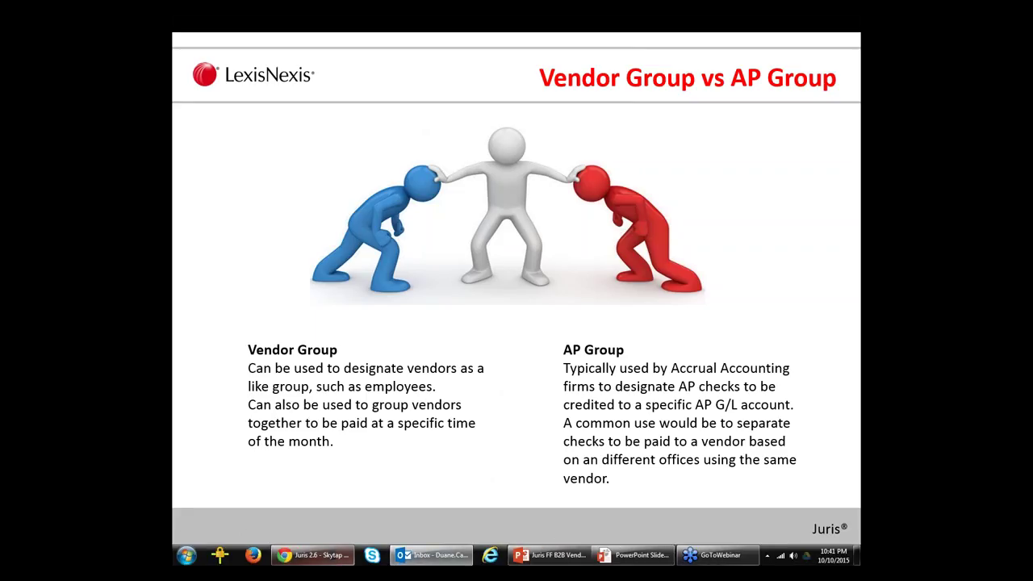
click(313, 555)
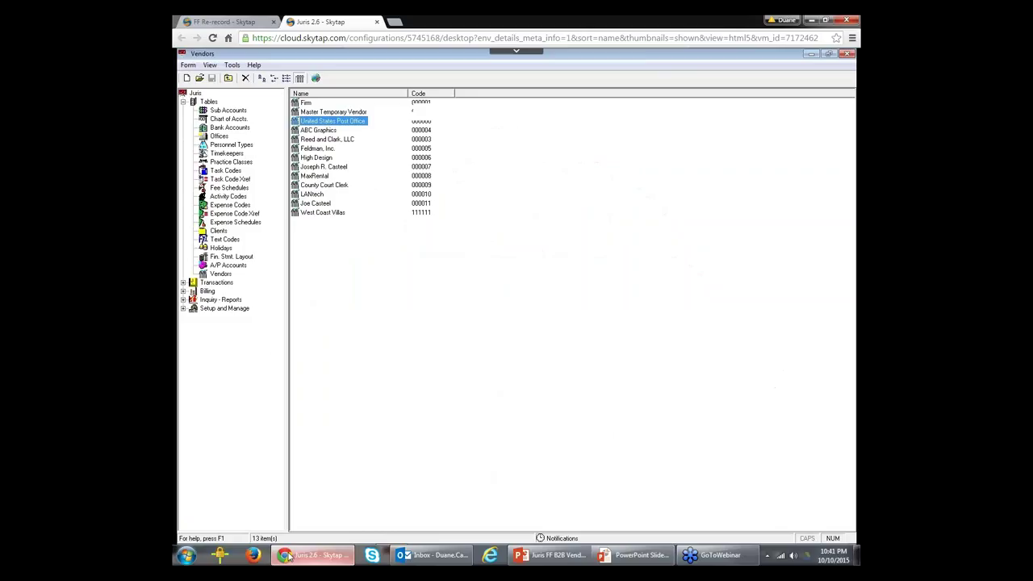
click(311, 167)
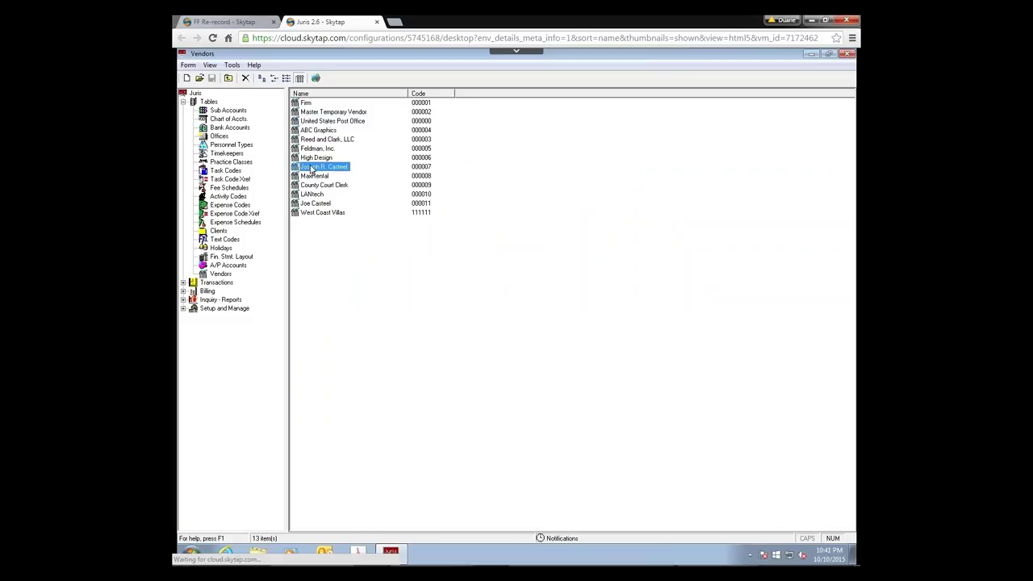
double_click(311, 167)
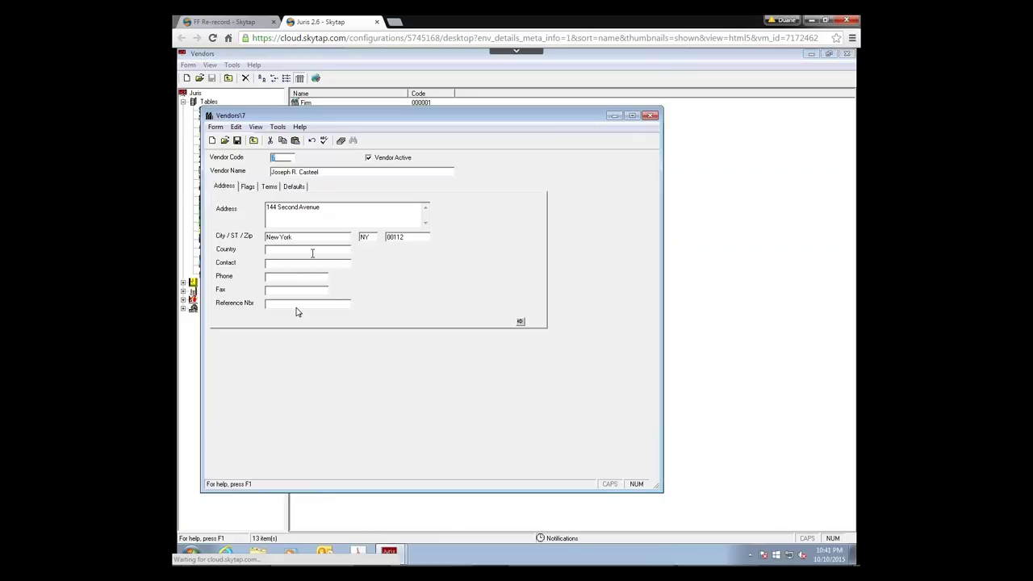
click(250, 188)
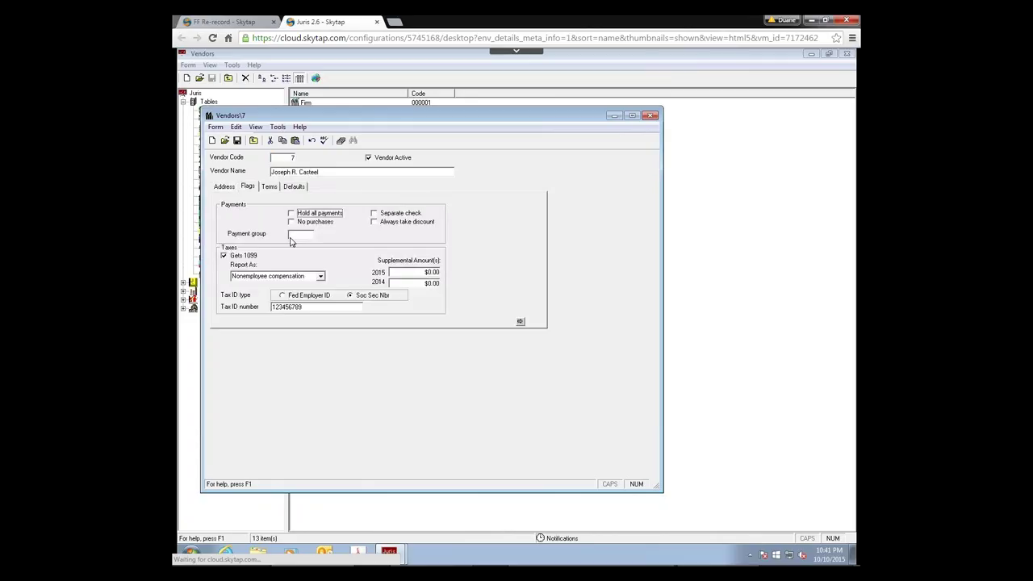
click(294, 235)
text(wk1)
click(238, 142)
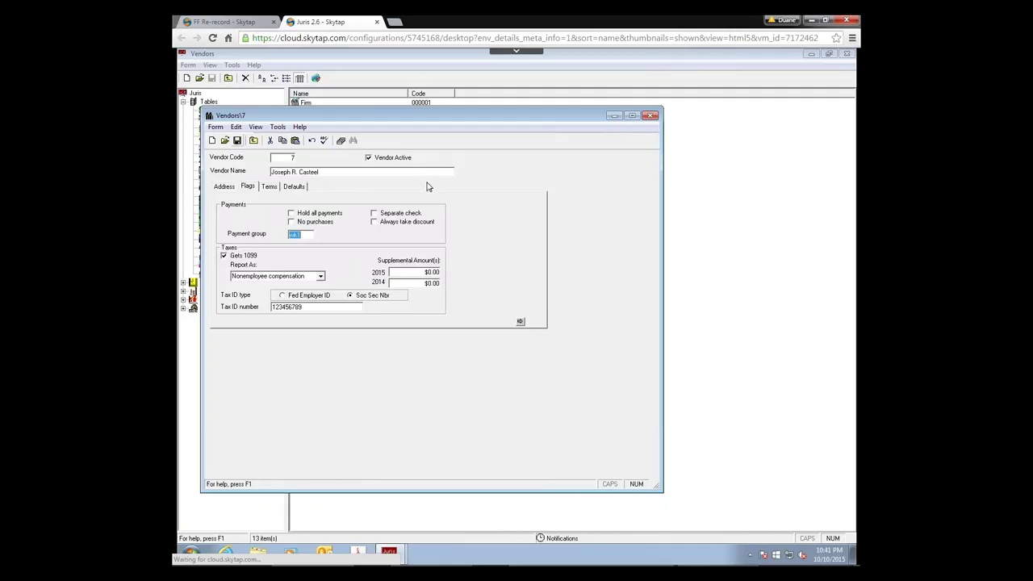
click(652, 118)
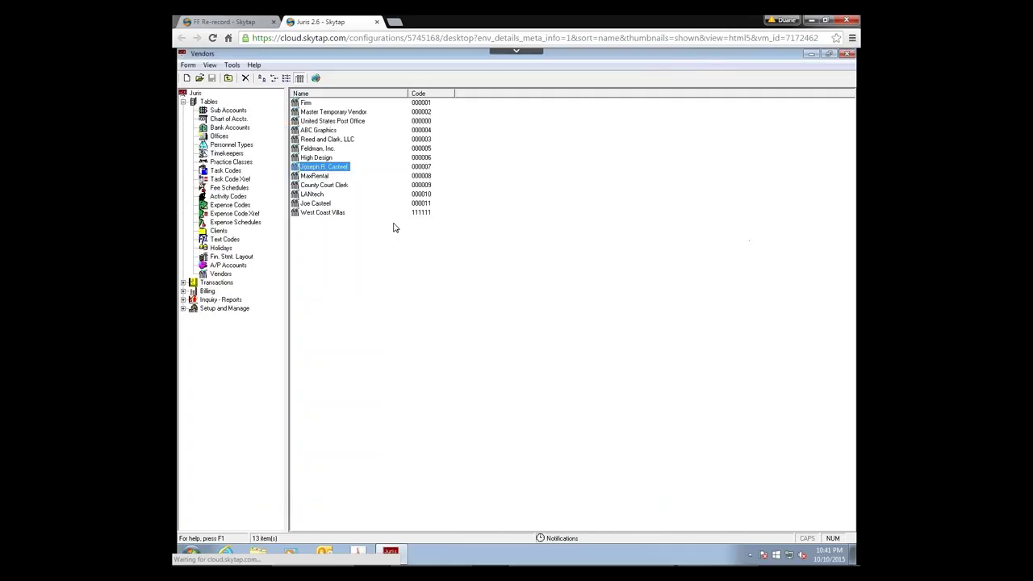
Give LANtech payment group wk2, save it, and return to the slide show.
double_click(320, 194)
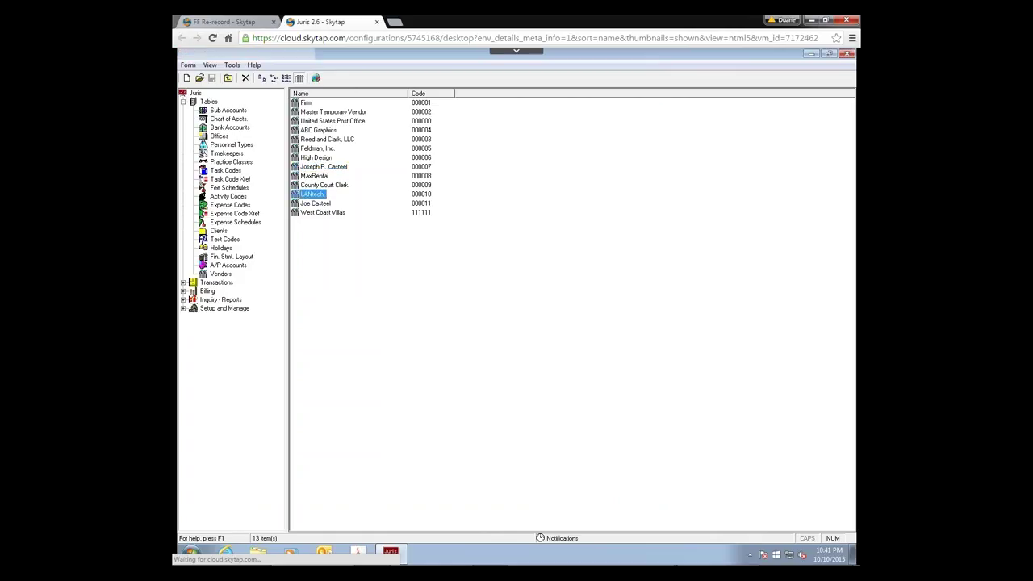
click(246, 188)
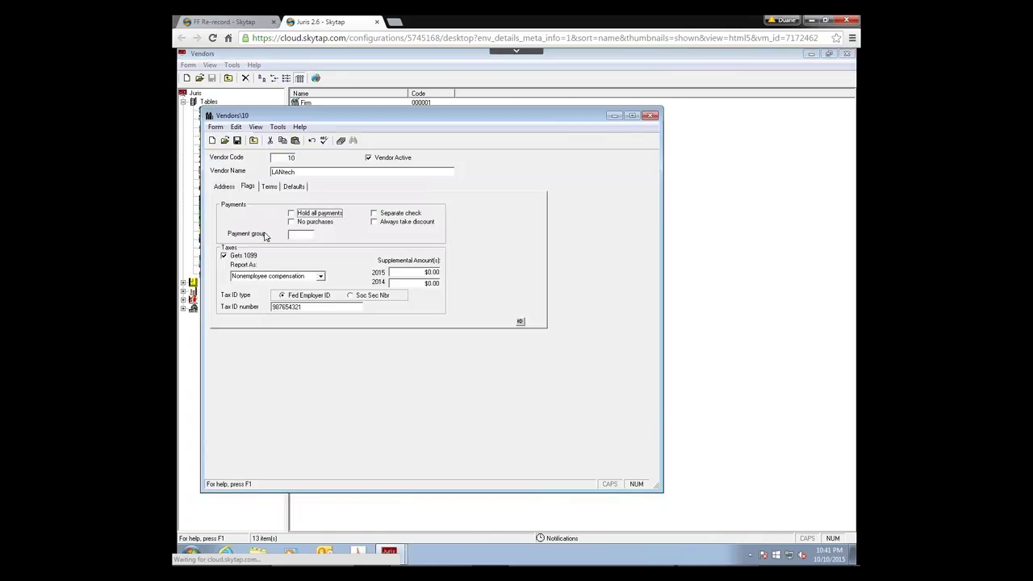
click(292, 235)
text(wk2)
click(238, 141)
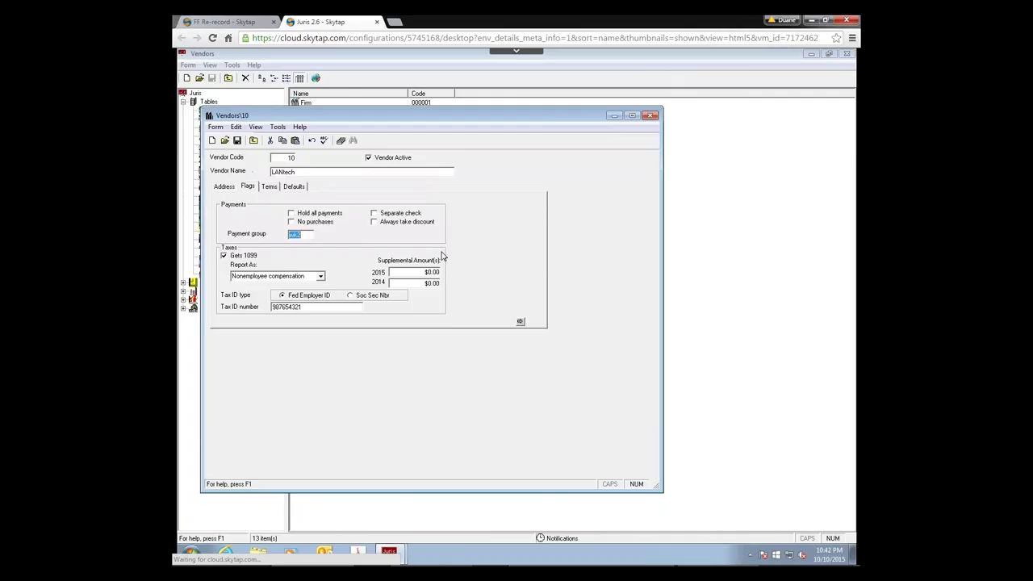
click(649, 115)
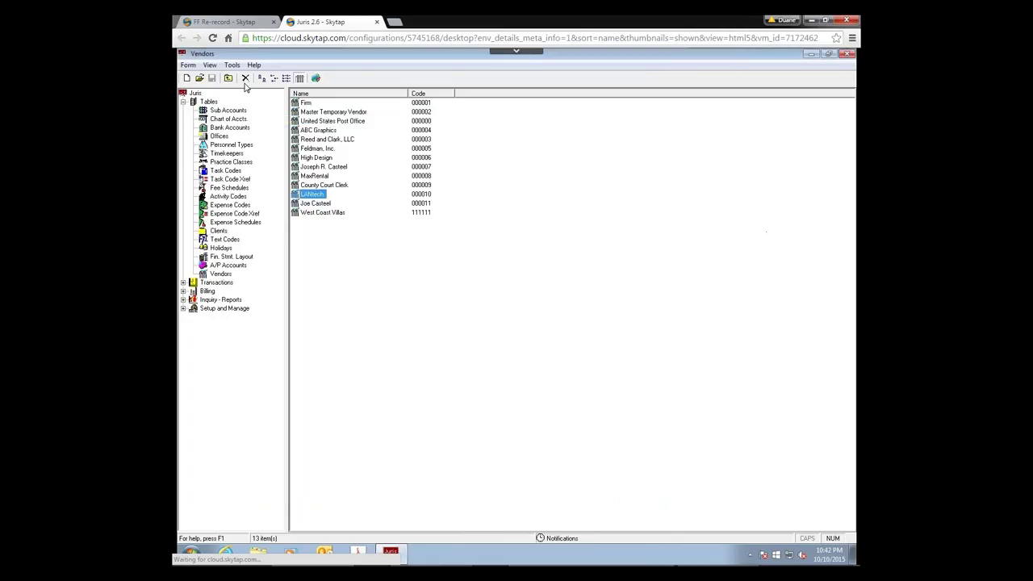
mouse_move(427, 563)
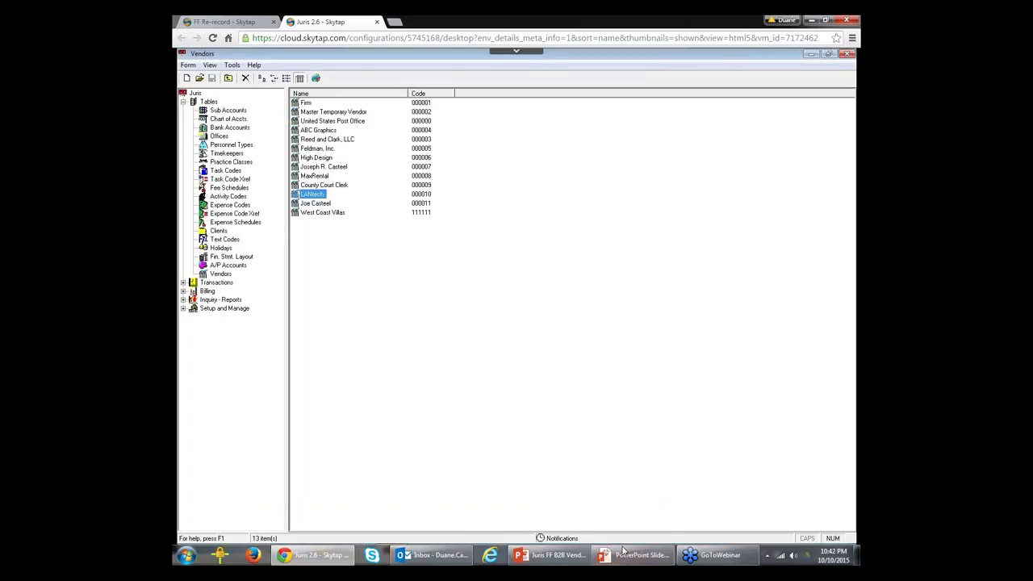
click(637, 561)
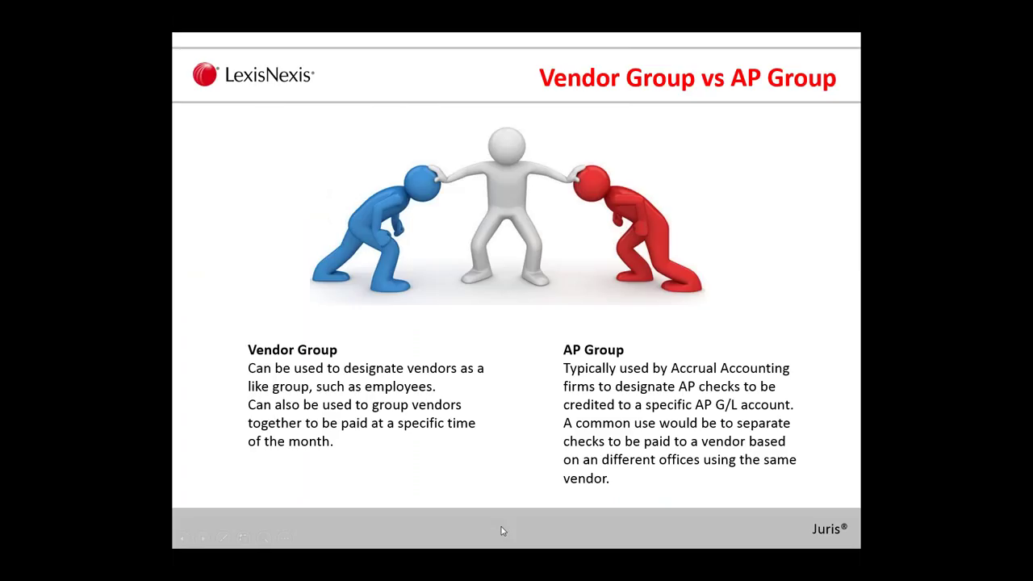